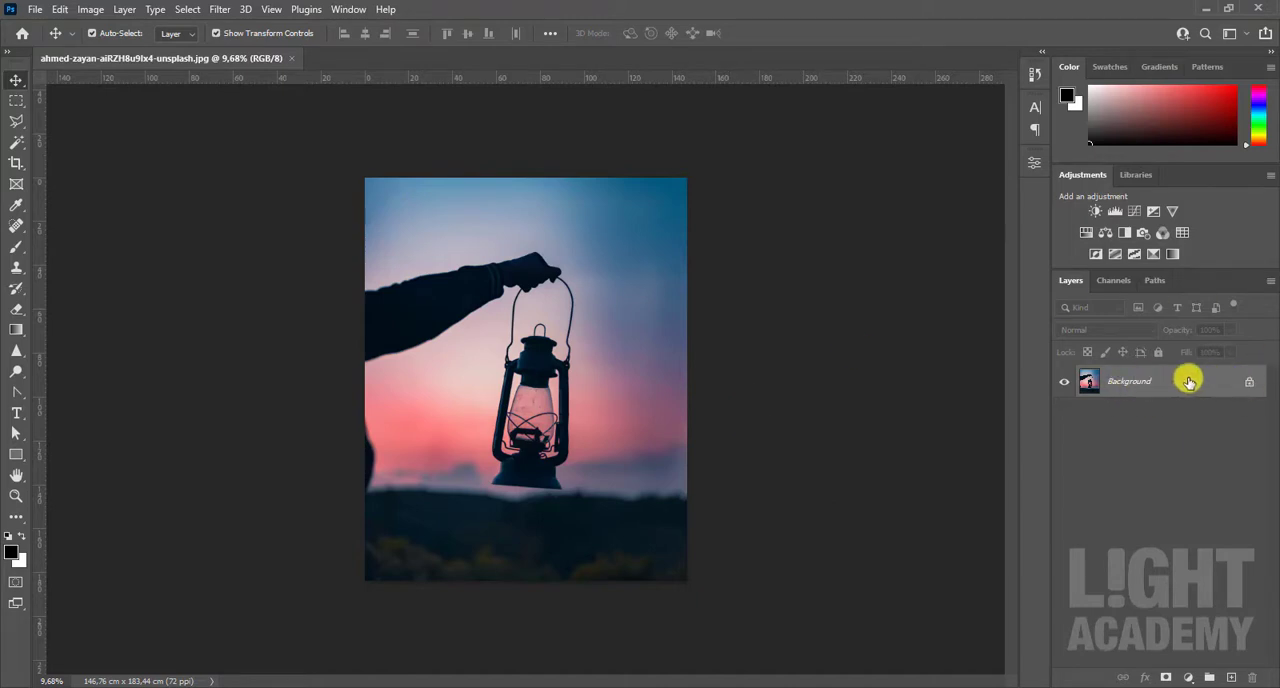
Step: Unlock the Background layer and scale it up proportionally to about 100.8%
left_click(1249, 386)
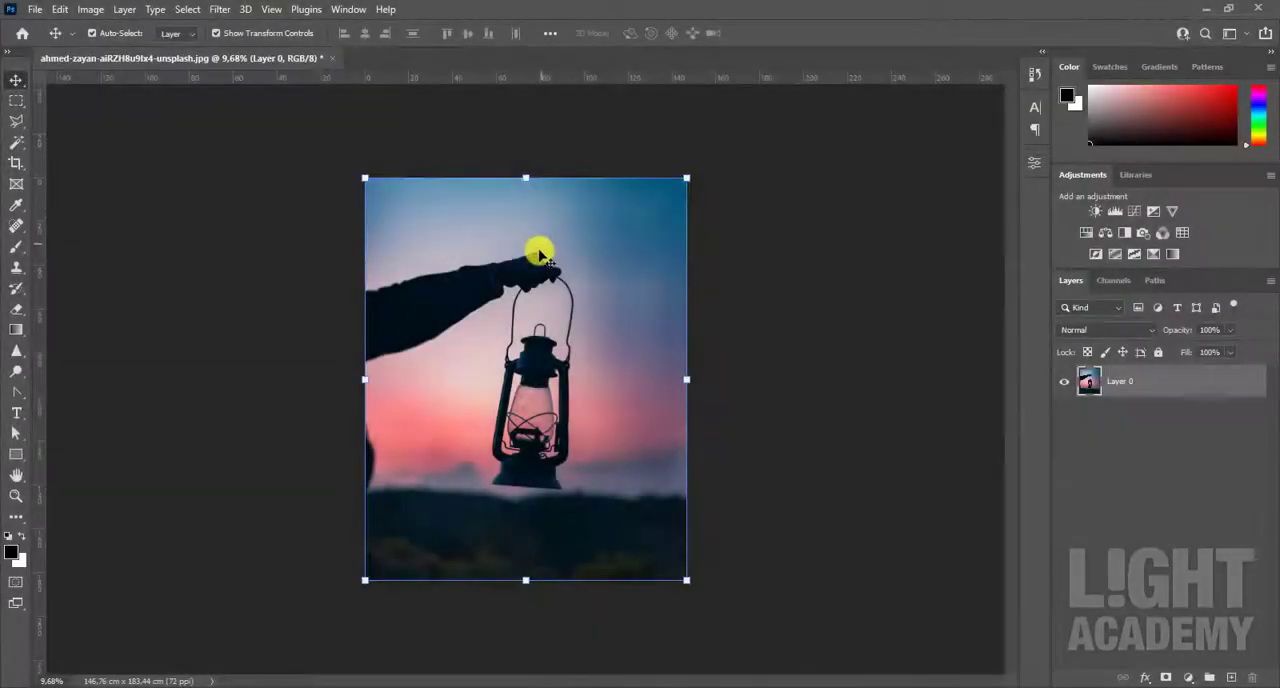
left_click(58, 9)
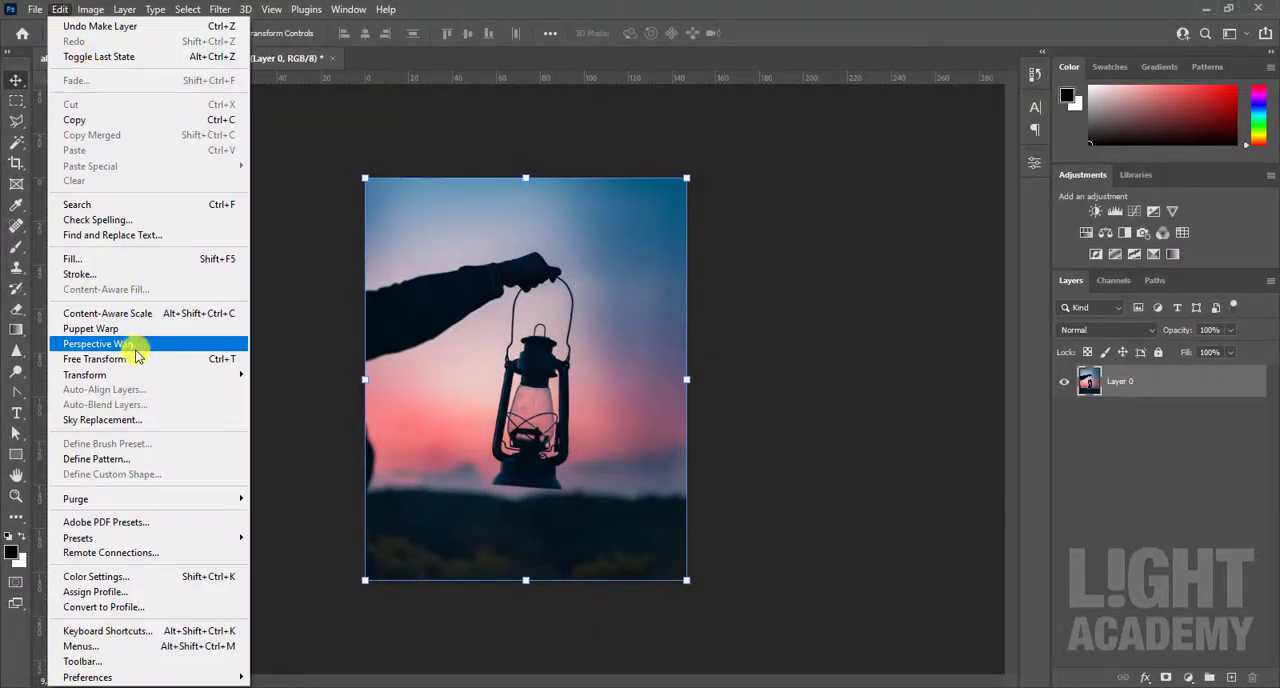
mouse_move(113, 377)
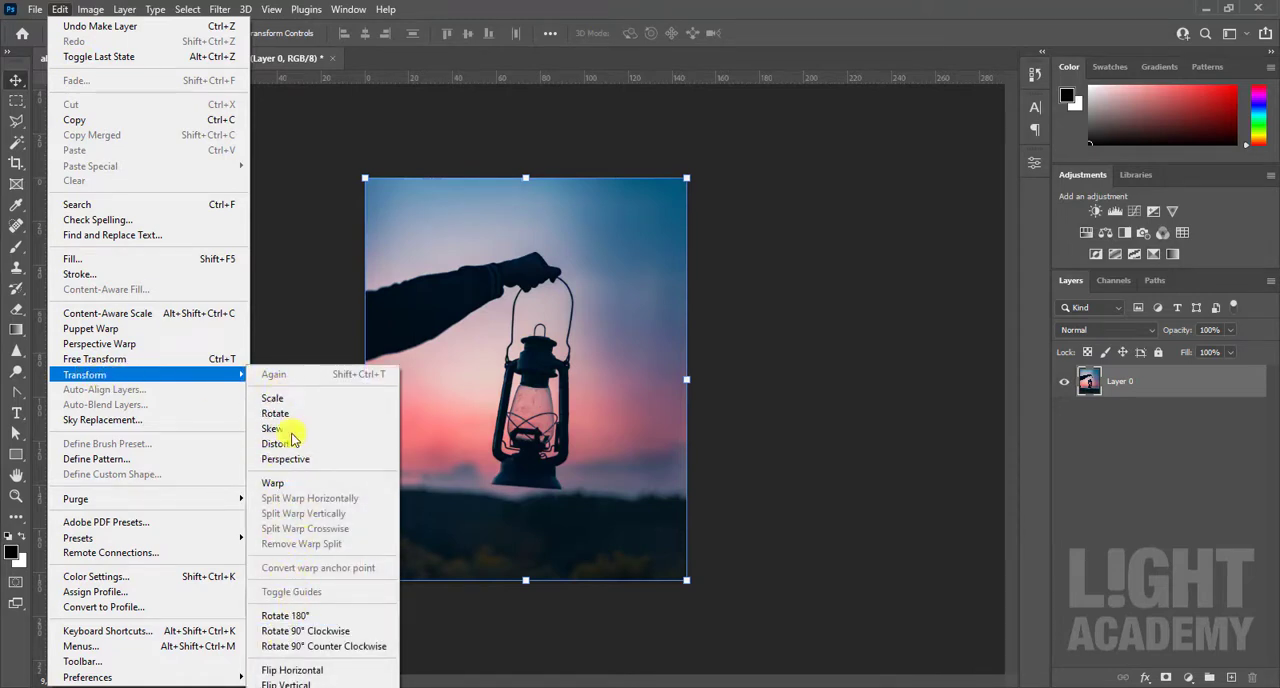
left_click(270, 398)
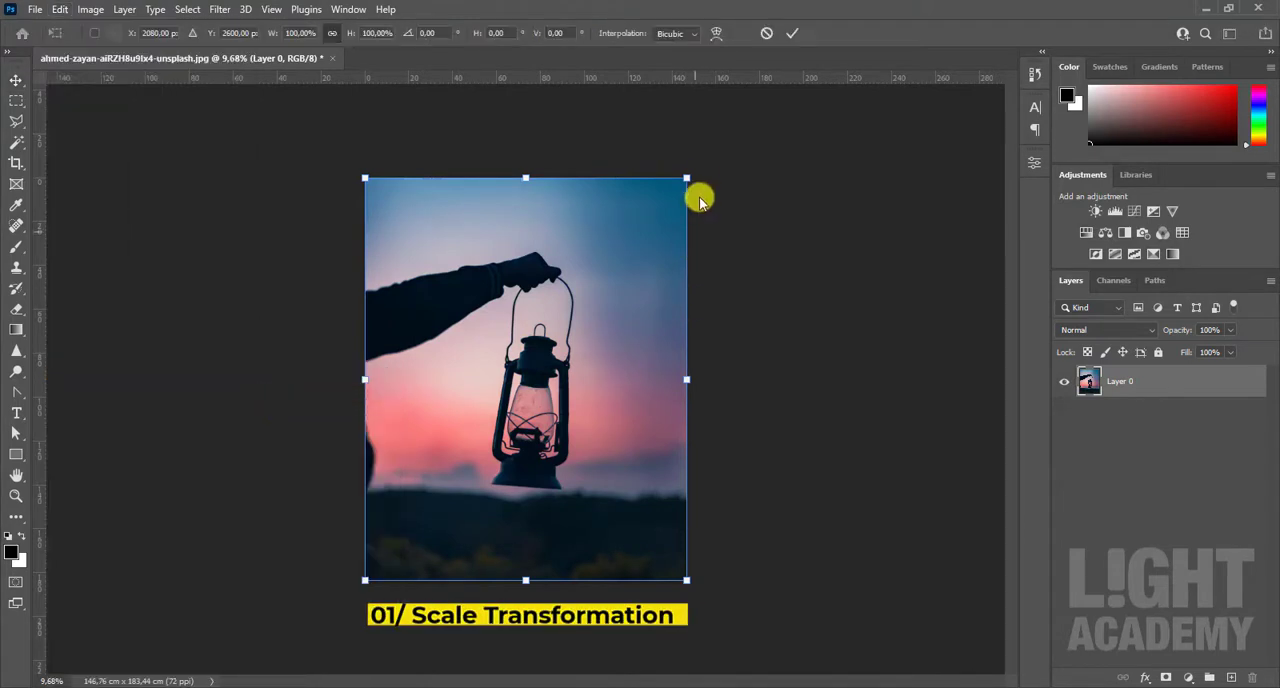
left_click_drag(689, 177, 710, 194)
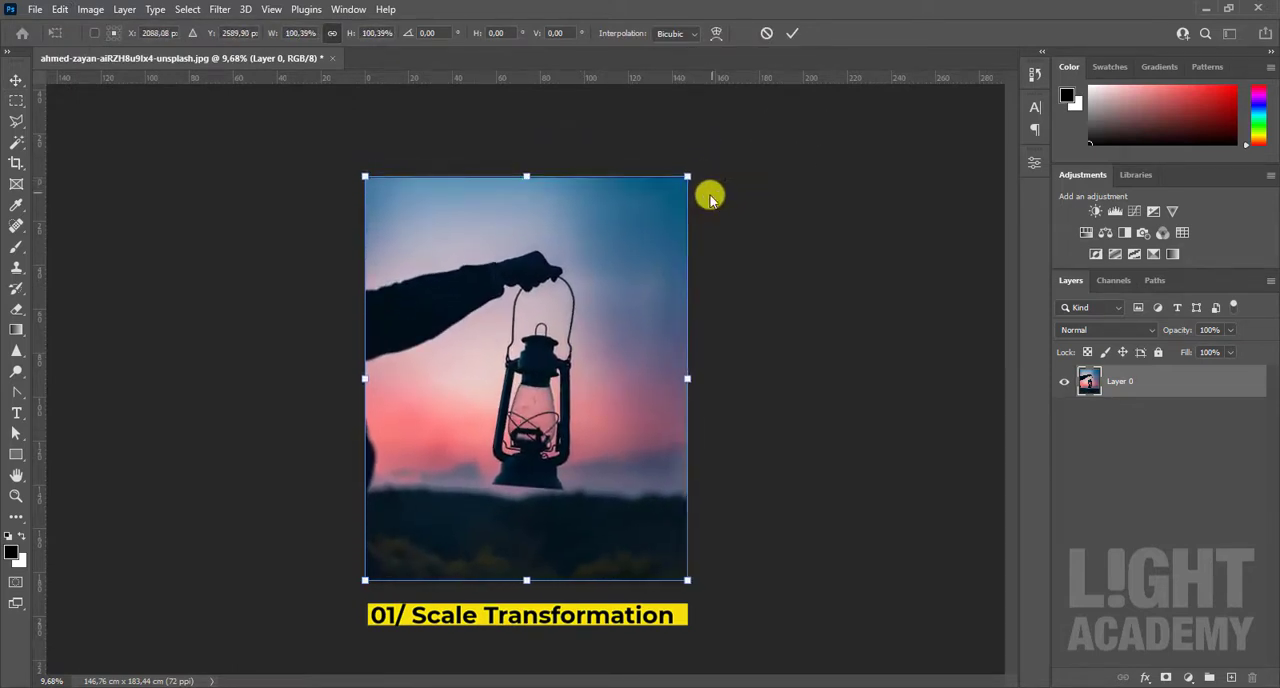
mouse_move(359, 377)
left_mouse_down()
mouse_move(580, 363)
mouse_move(171, 380)
mouse_move(425, 381)
mouse_move(354, 386)
mouse_move(362, 379)
left_mouse_up()
mouse_move(532, 175)
left_mouse_down()
mouse_move(526, 286)
mouse_move(529, 177)
left_mouse_up()
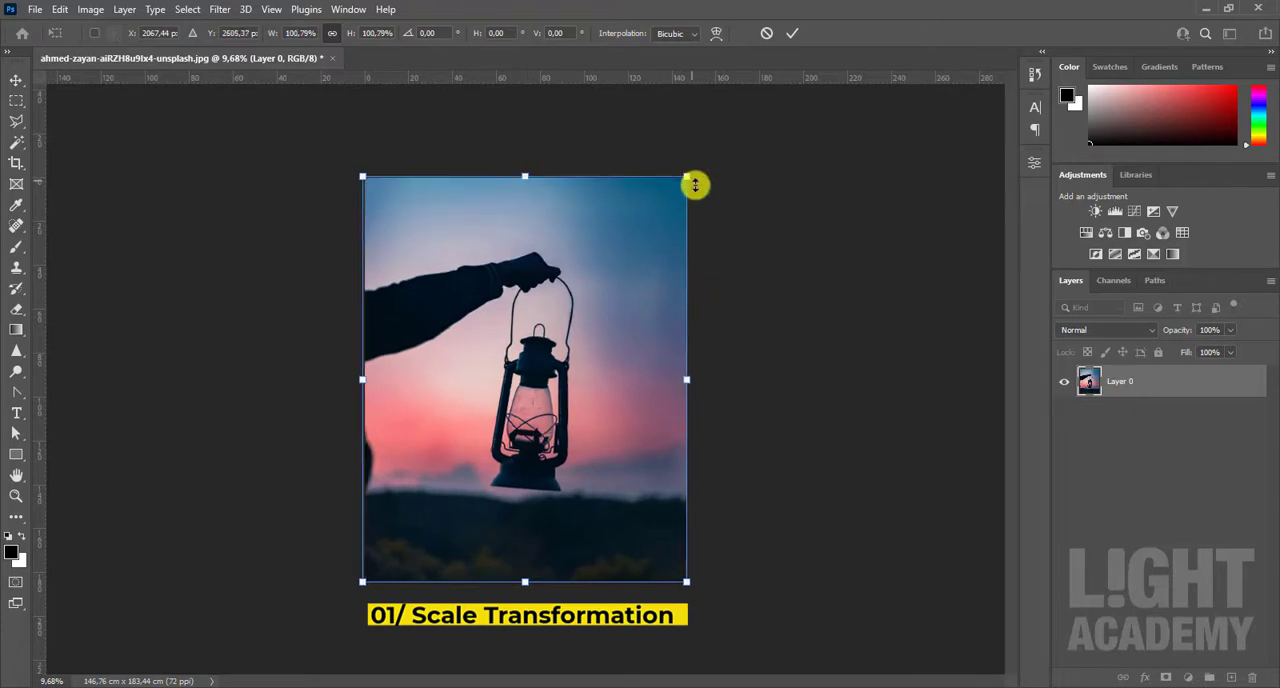
left_click(792, 34)
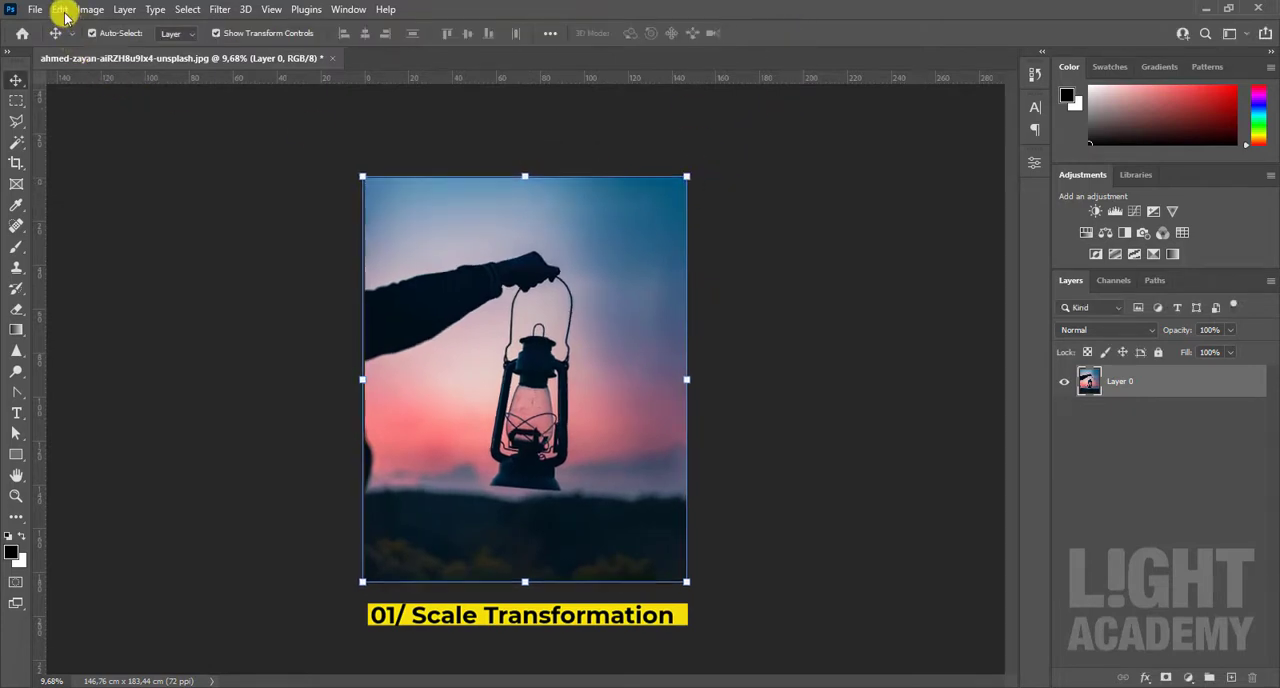
Step: Try the Rotate transformation on the lantern layer by swinging its upper-right corner, finishing at an angle of 0°
left_click(60, 10)
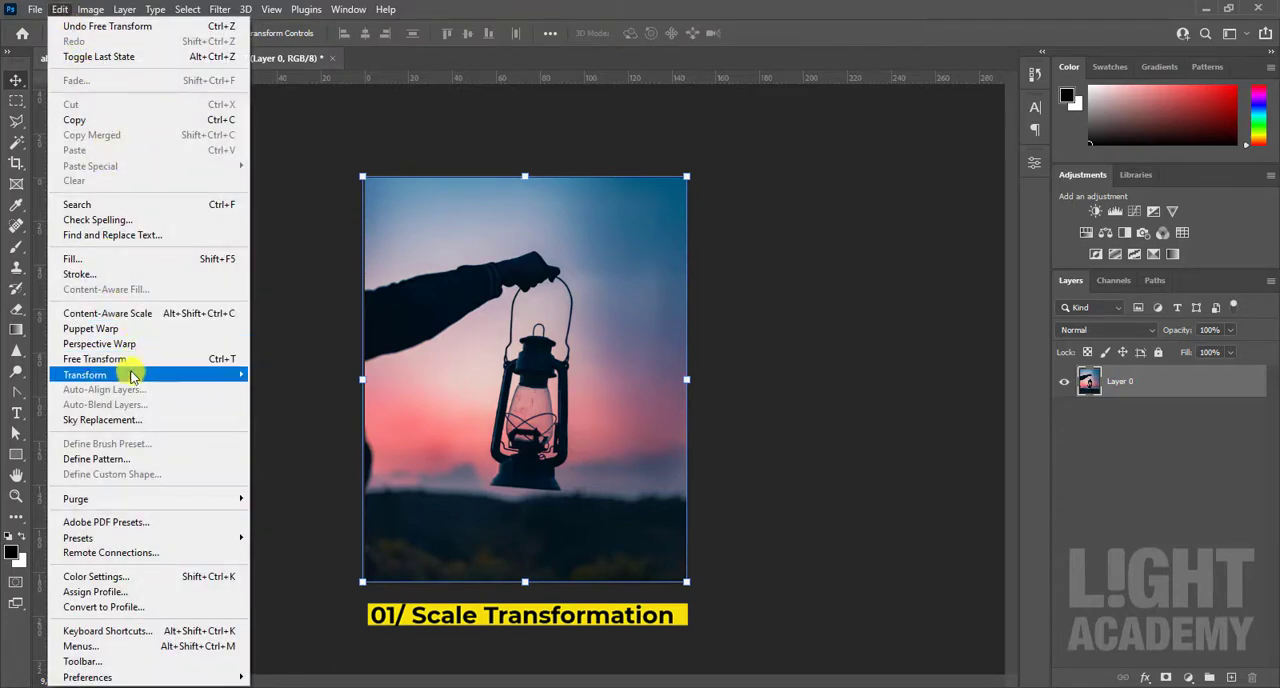
mouse_move(131, 378)
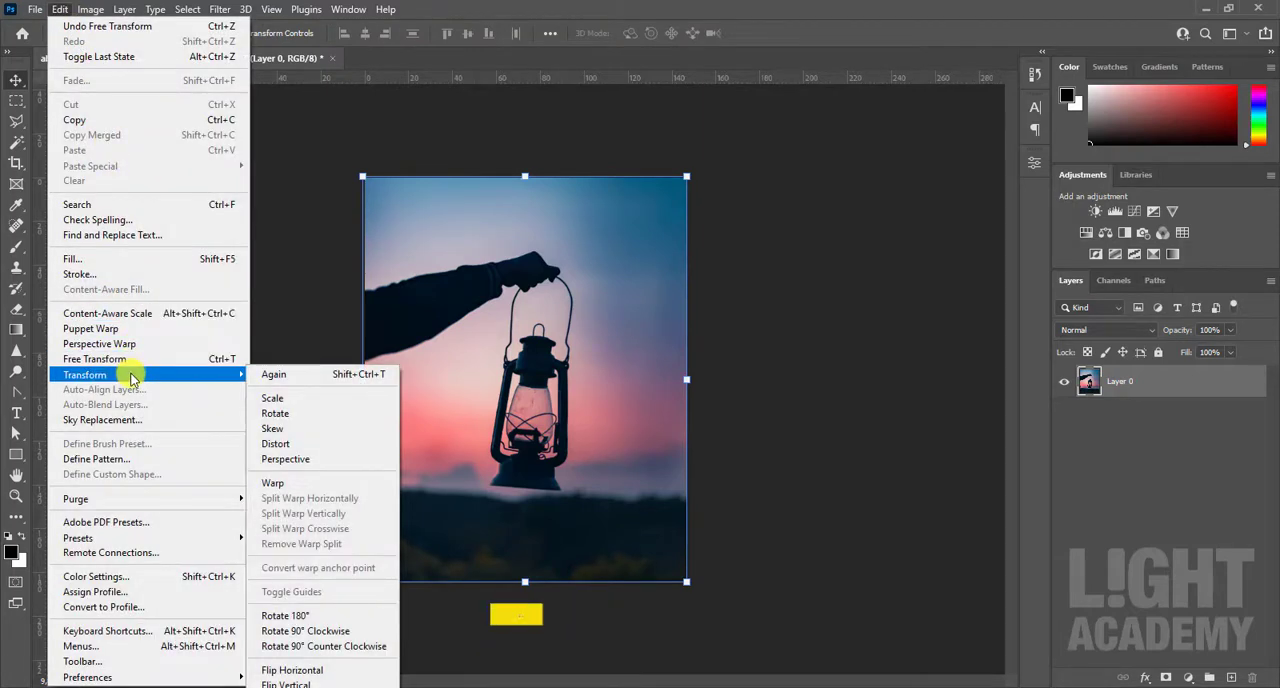
left_click(286, 415)
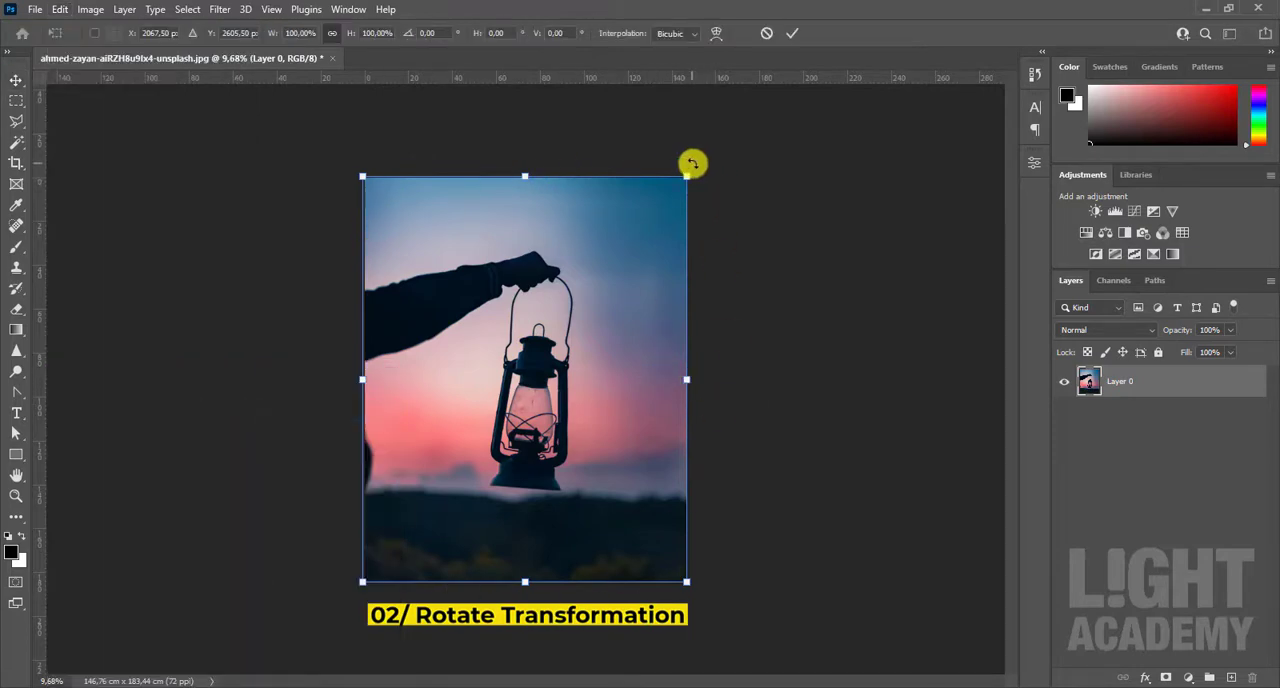
left_click_drag(692, 163, 607, 273)
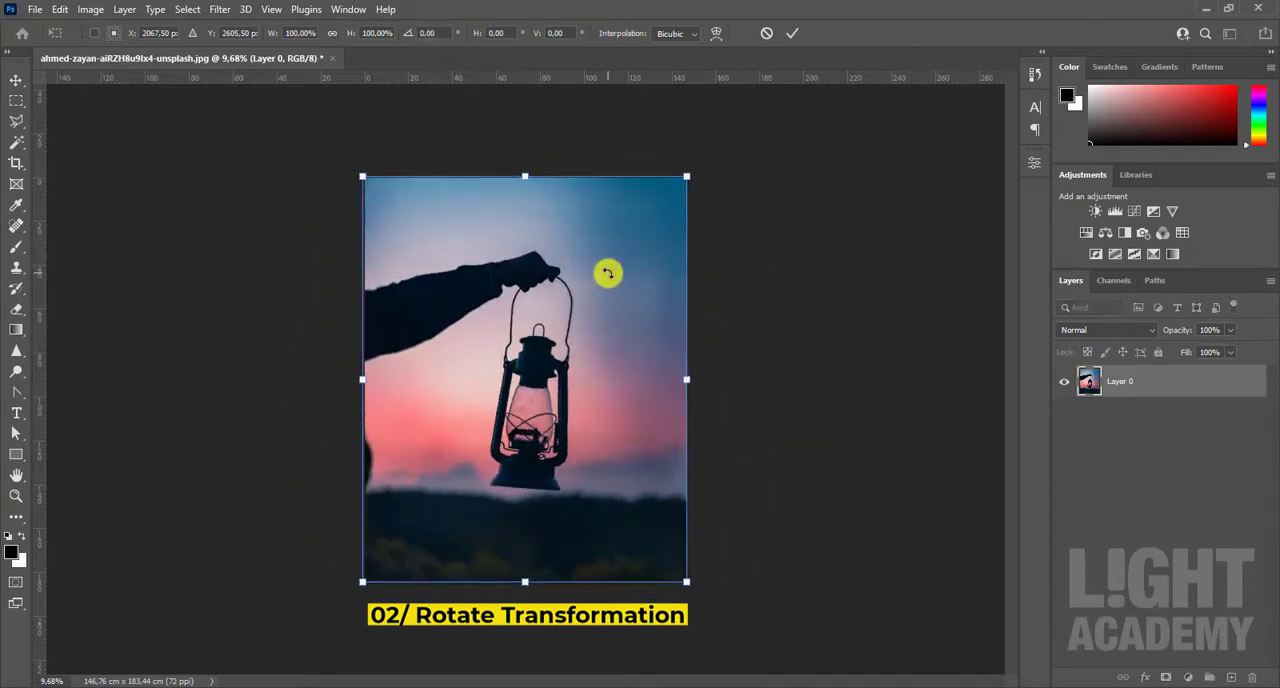
left_click(795, 35)
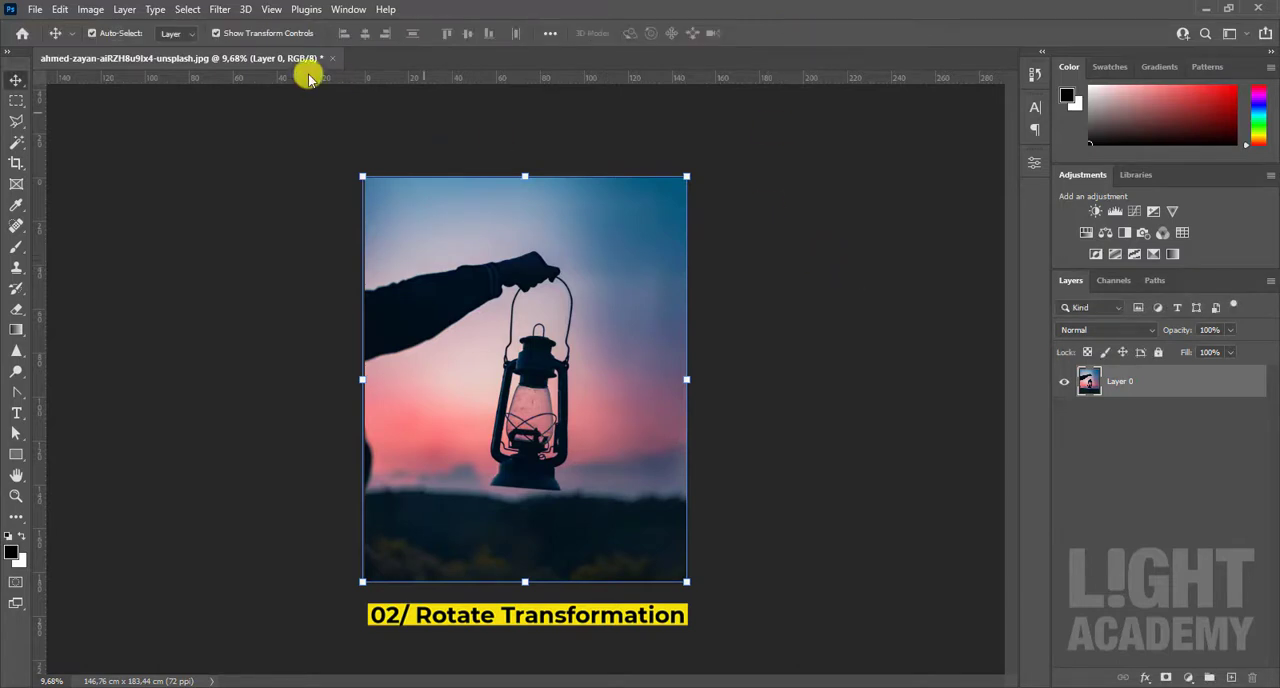
Step: Try a Skew transformation on the lantern layer, raising its upper-right corner and sliding the bottom edge left, and cancel it
left_click(62, 11)
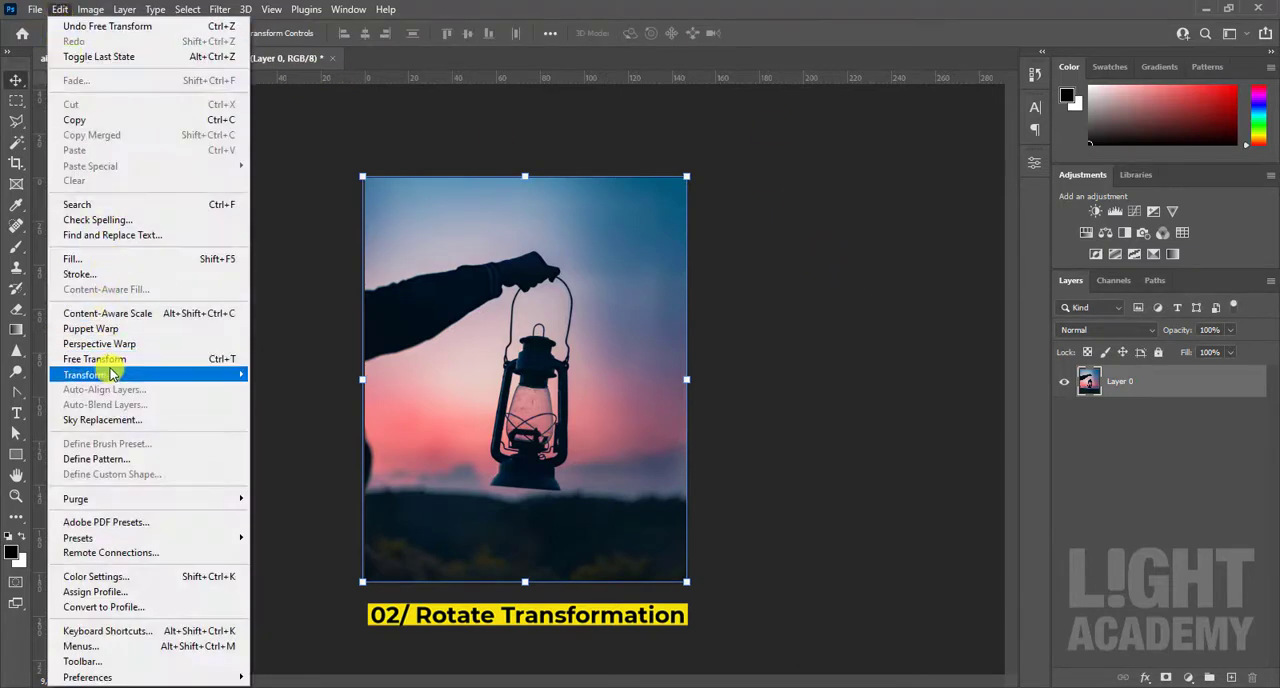
mouse_move(112, 375)
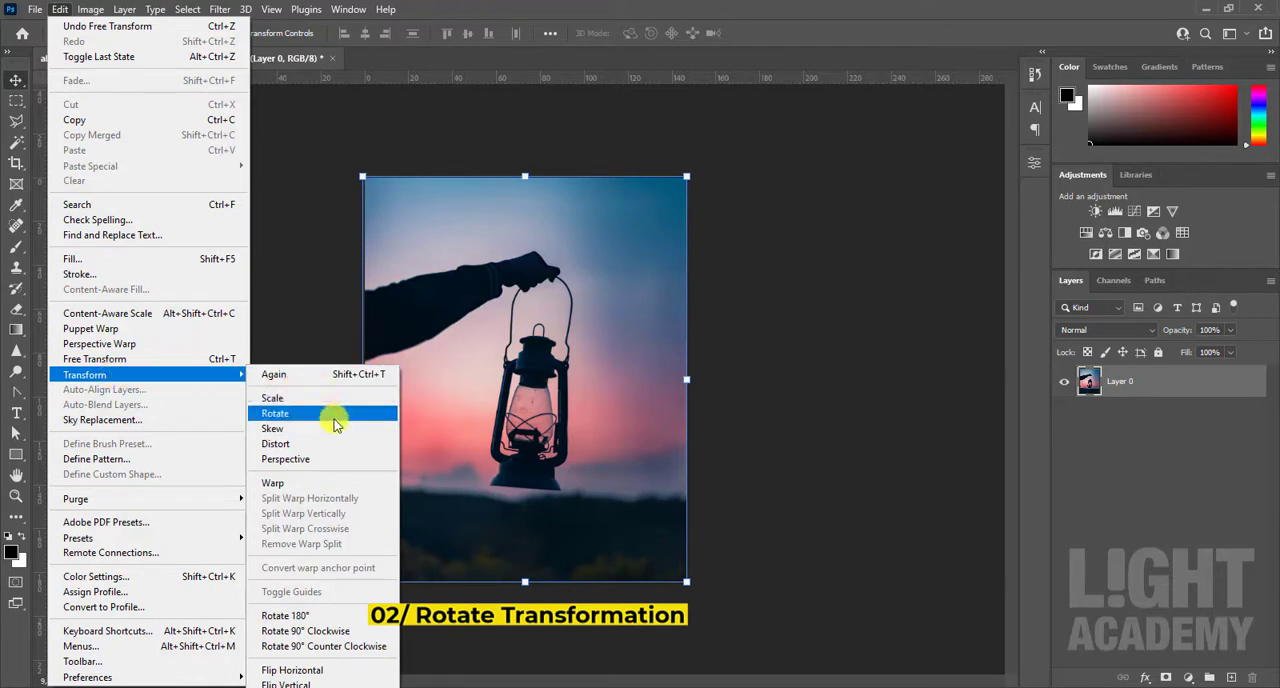
left_click(292, 430)
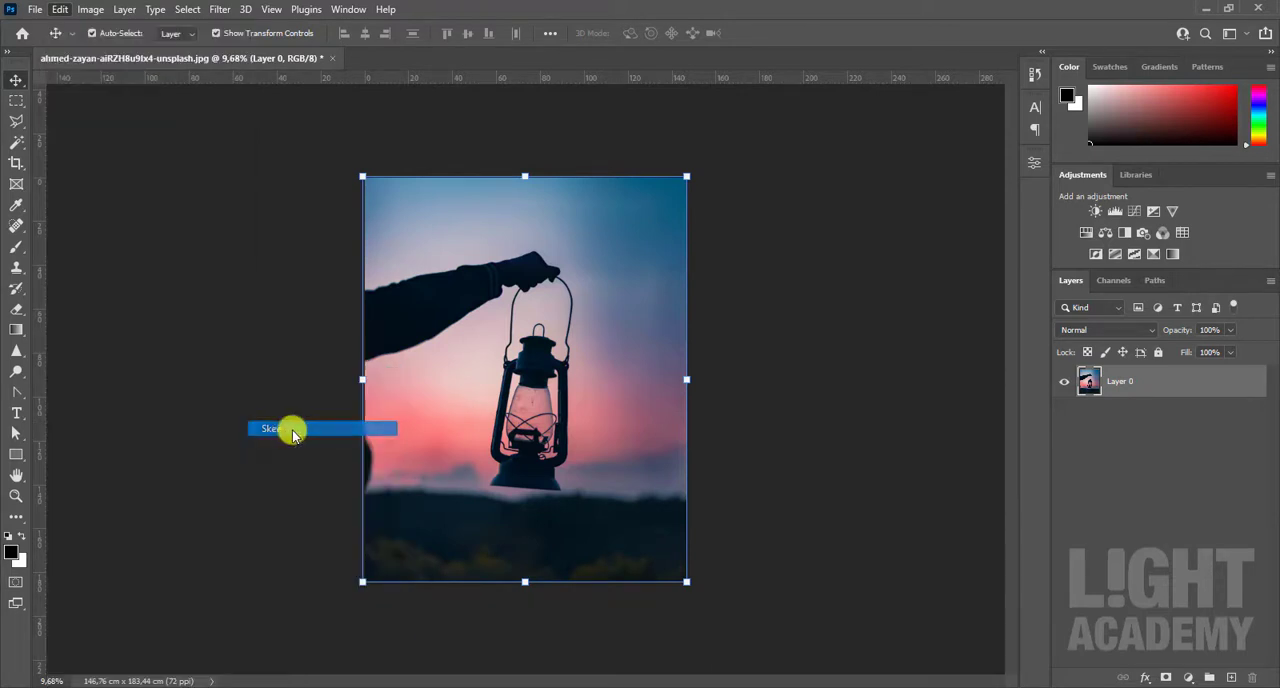
left_click_drag(686, 176, 686, 125)
left_click_drag(527, 586, 460, 436)
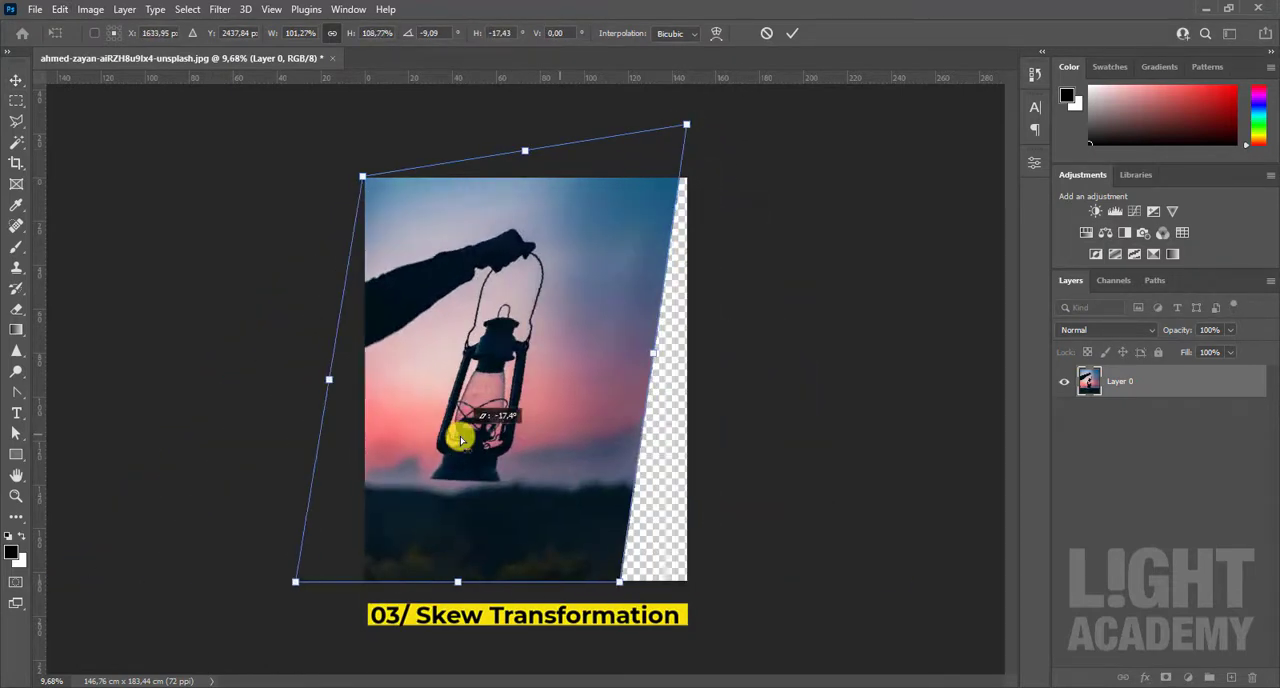
left_click(766, 35)
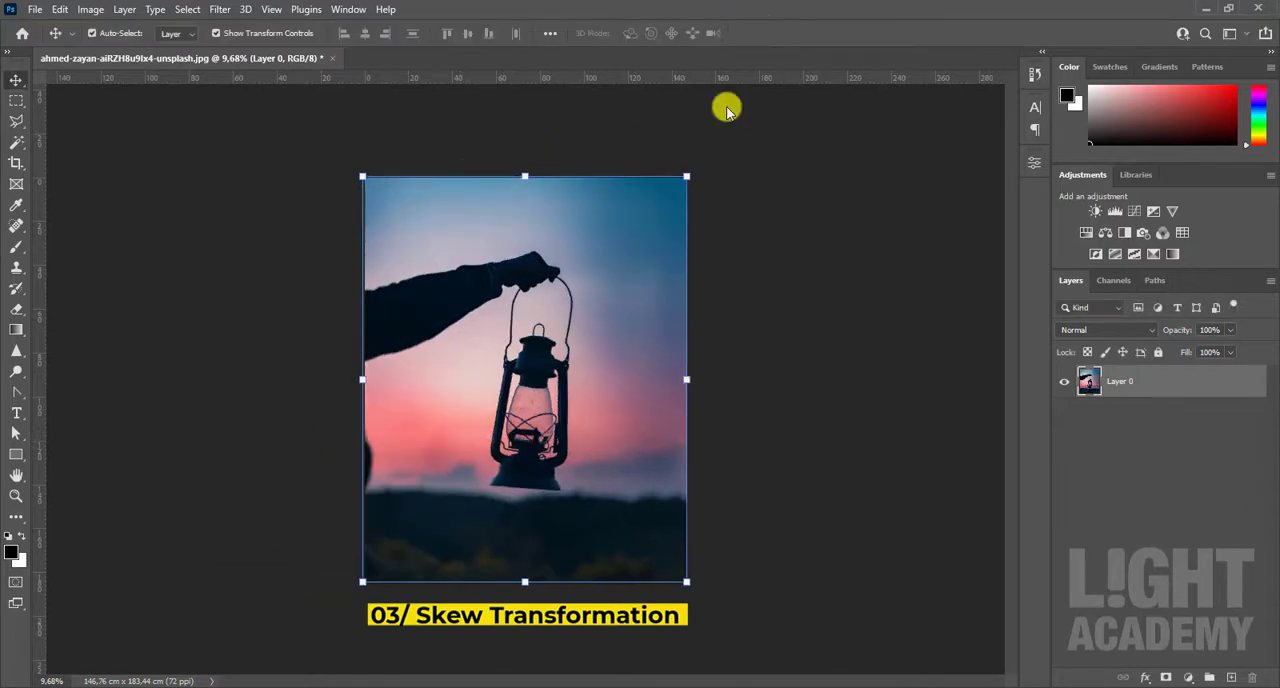
Step: Try a Distort transformation on the lantern layer, pulling its upper-right corner up and its upper-left corner outward, and cancel it
left_click(60, 9)
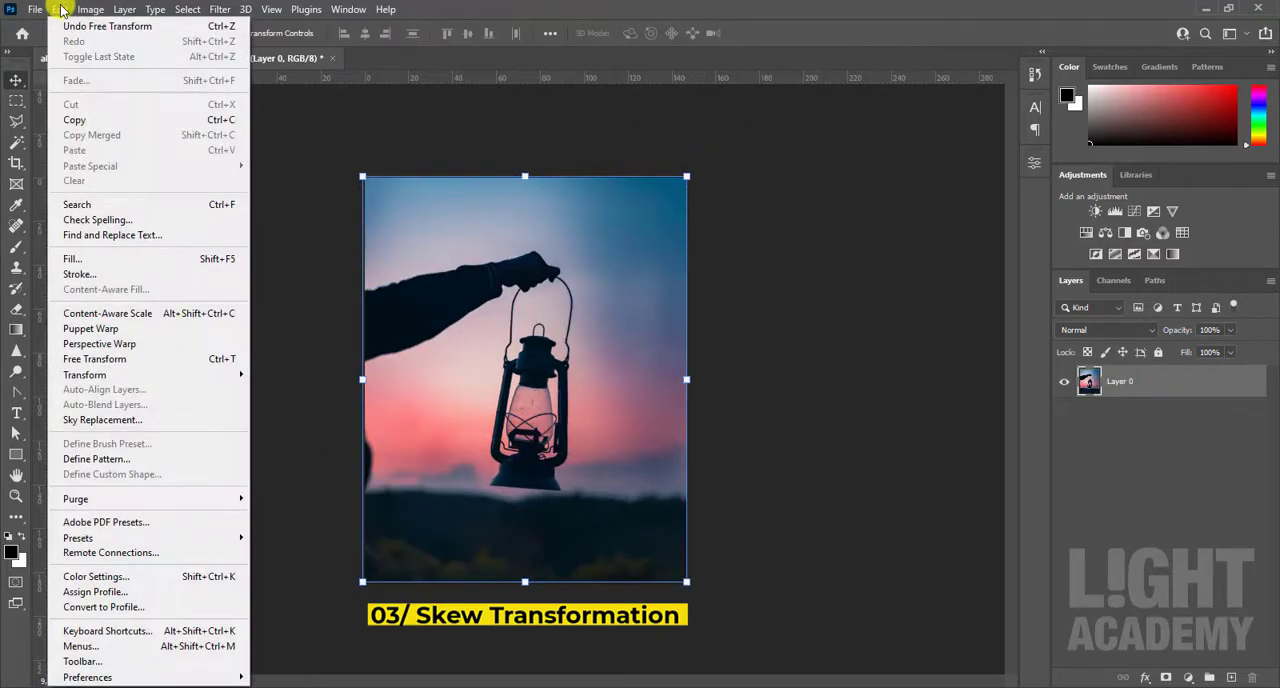
mouse_move(148, 376)
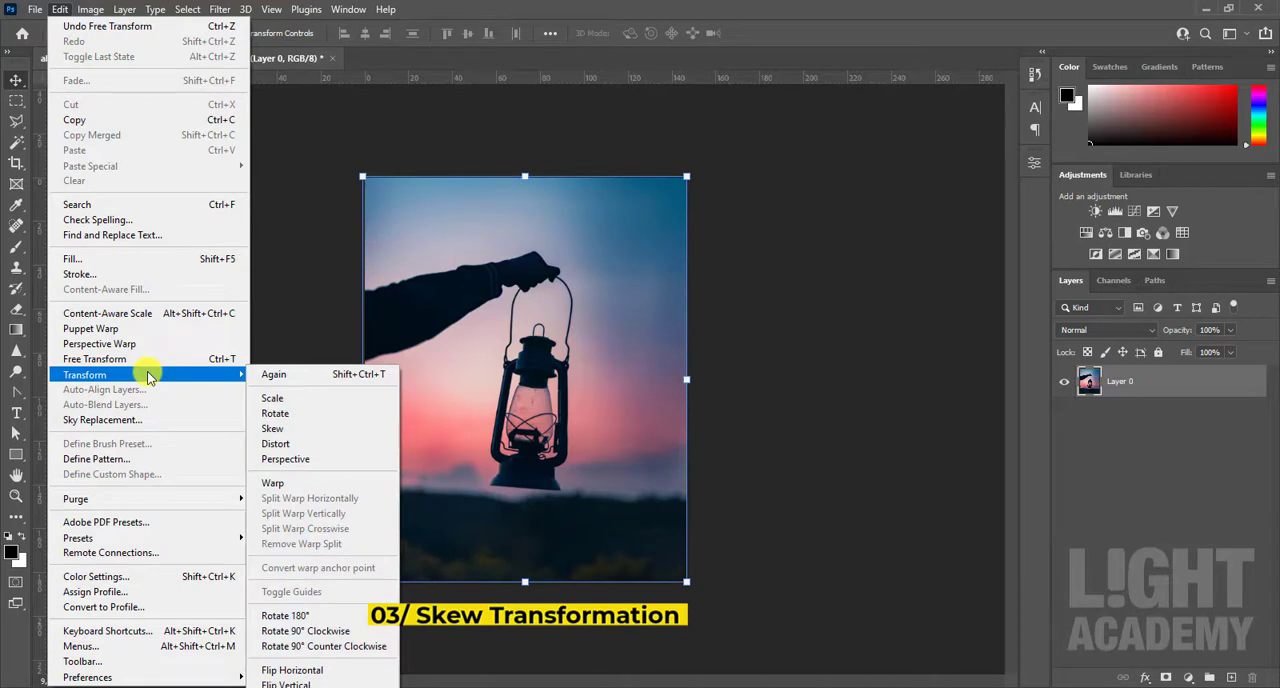
left_click(286, 451)
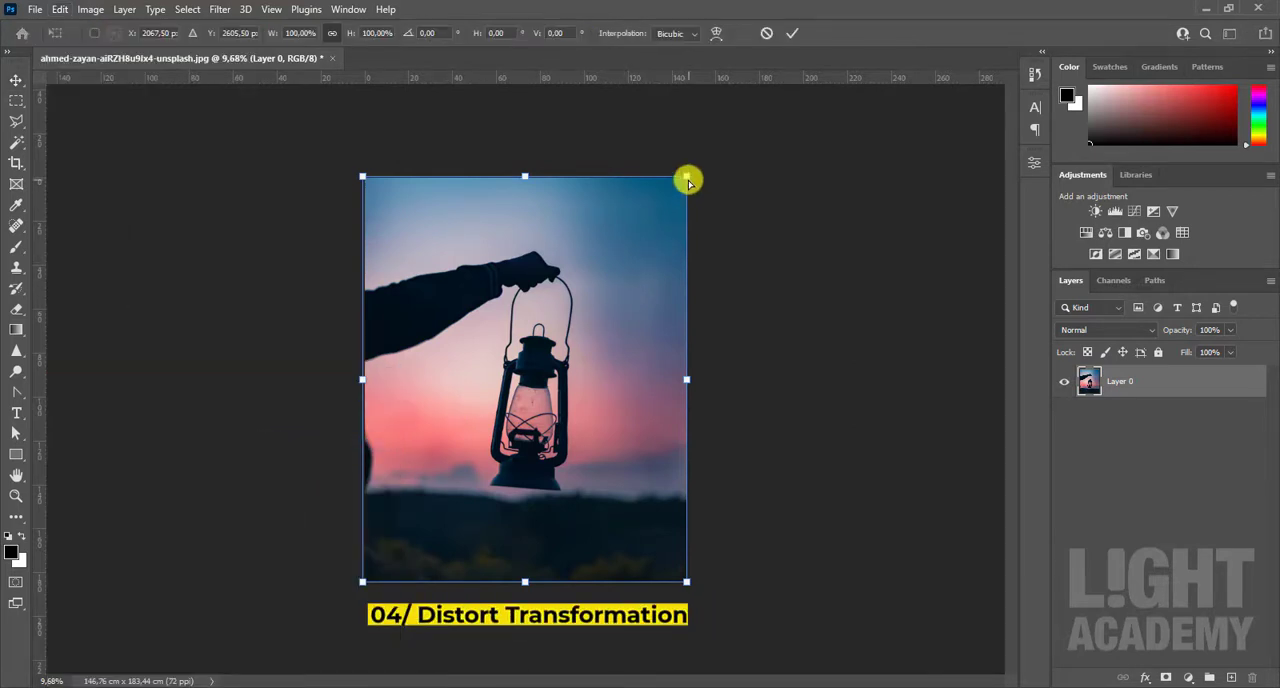
left_click_drag(688, 178, 671, 55)
left_click_drag(362, 178, 197, 170)
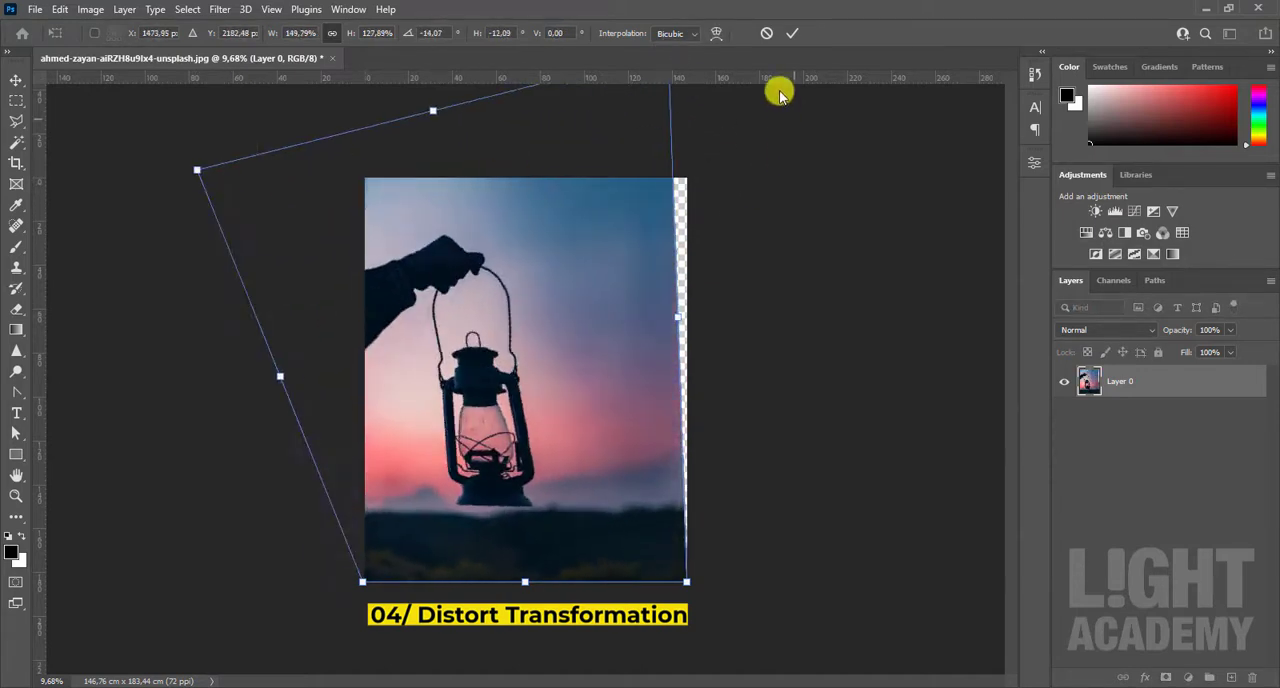
left_click(765, 36)
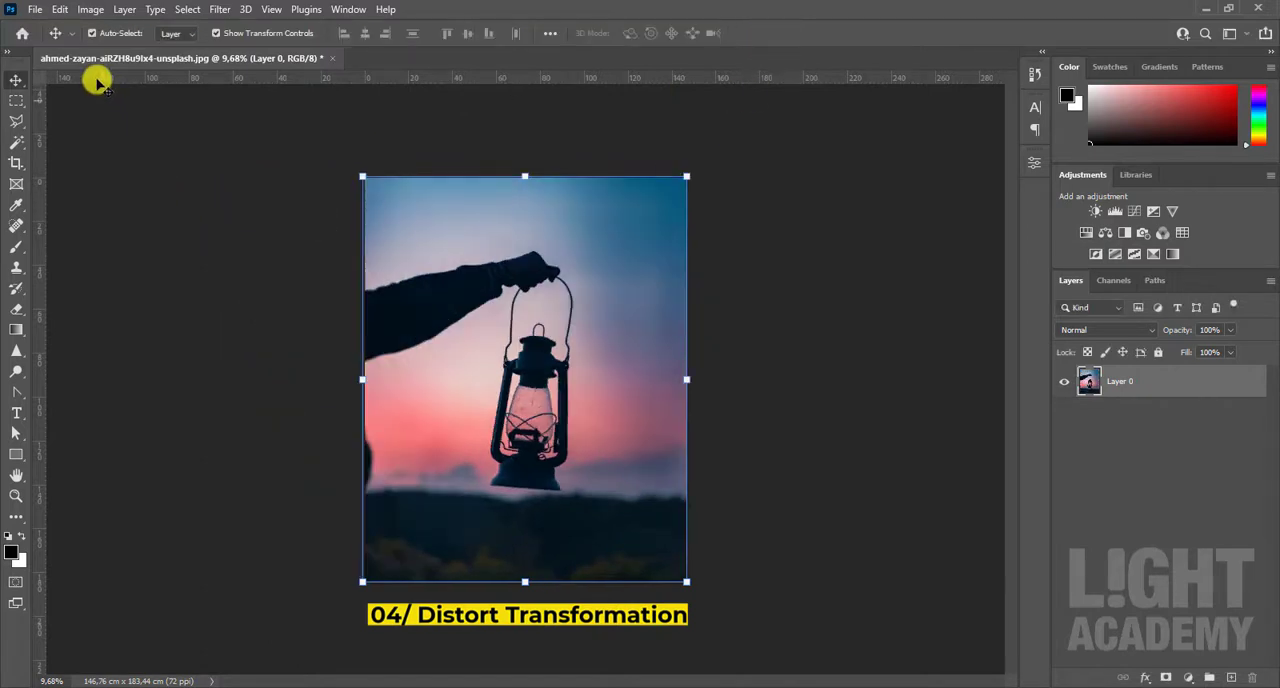
Step: Try a Perspective transformation on the lantern layer, shortening its right side and shifting the top edge slightly right, and cancel it
left_click(60, 9)
mouse_move(183, 376)
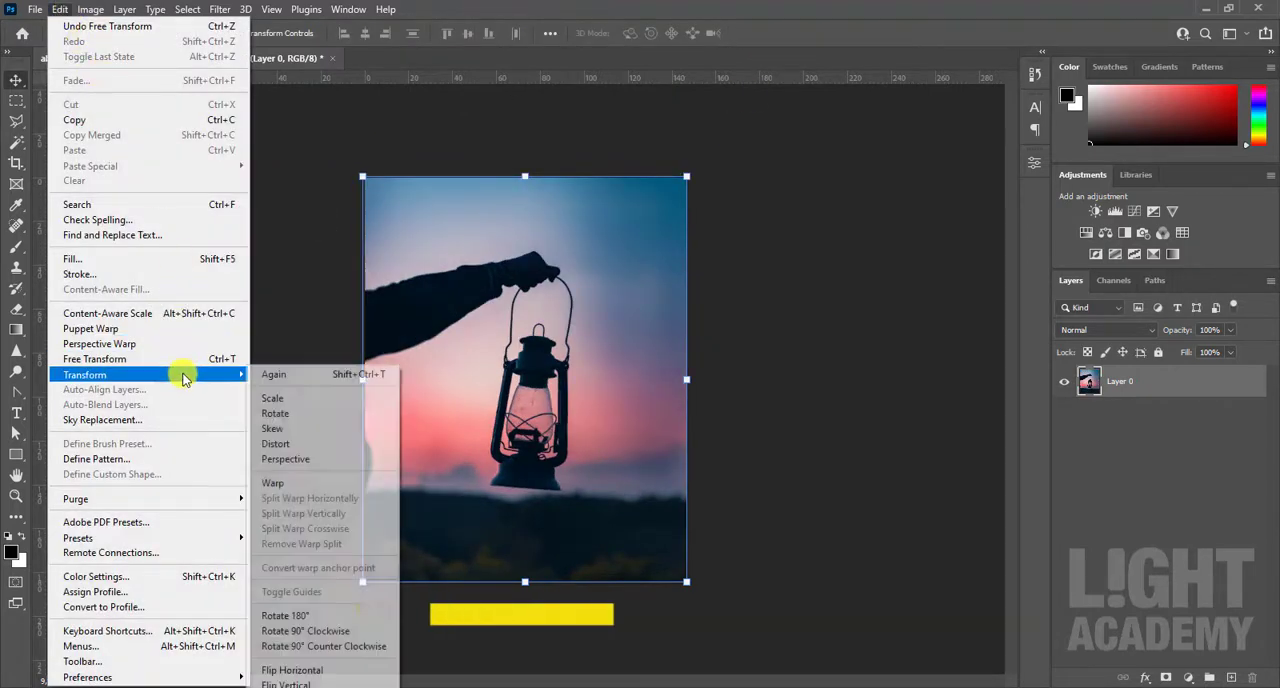
left_click(295, 459)
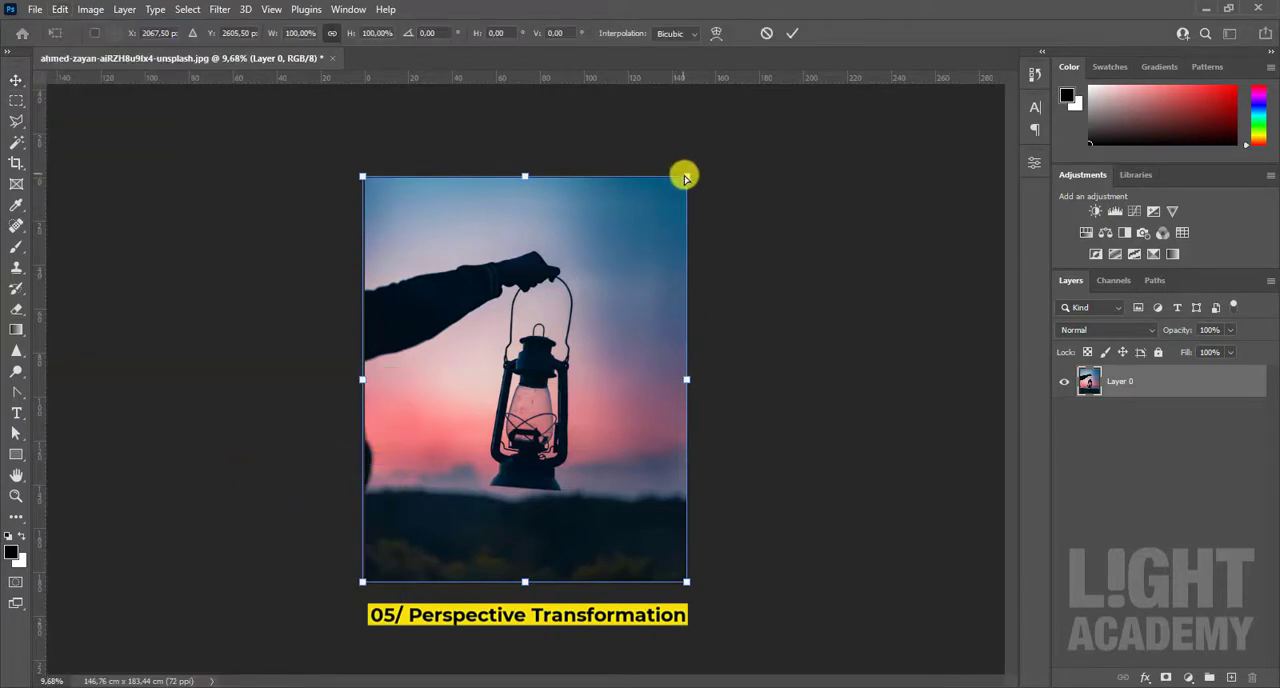
left_click_drag(685, 178, 676, 215)
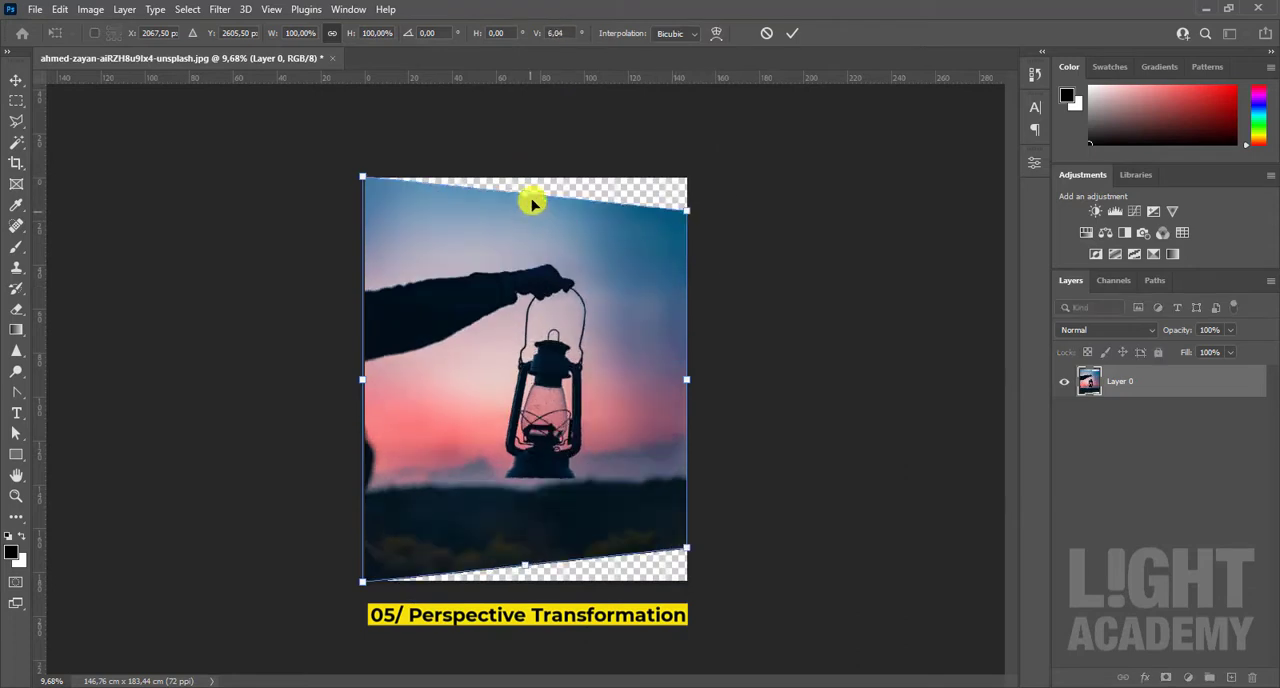
left_click_drag(532, 204, 560, 258)
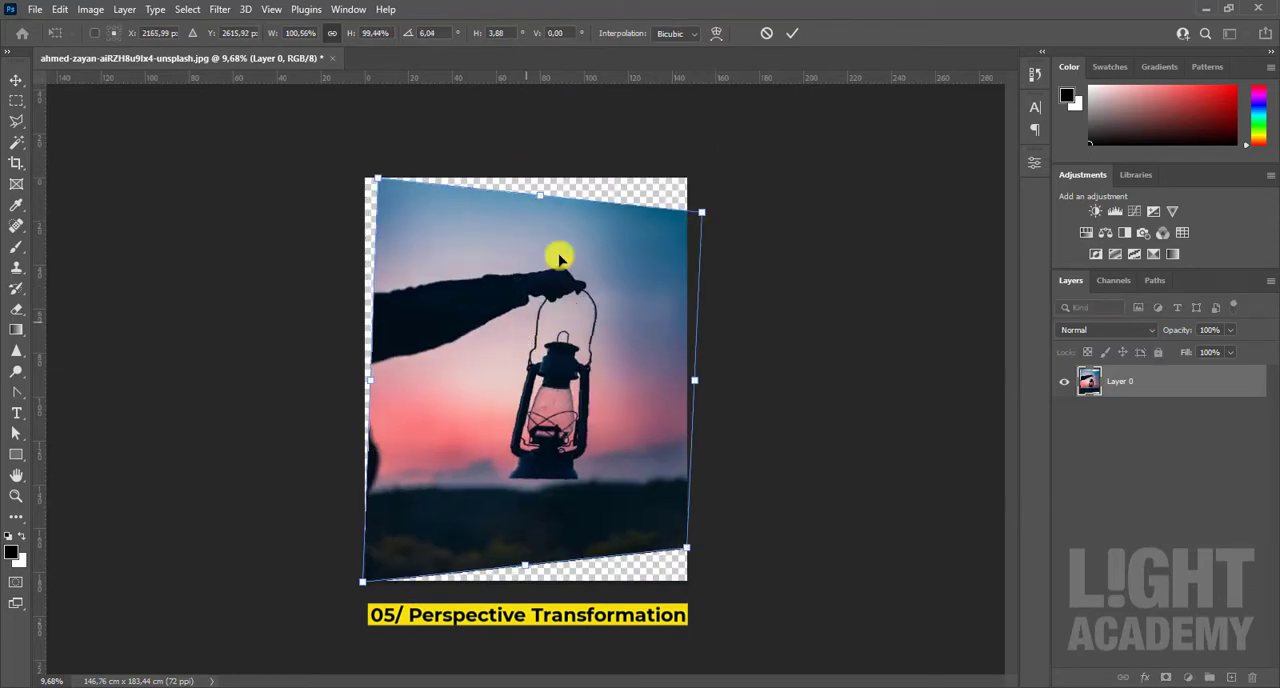
left_click(768, 34)
Step: Try a Warp transformation on the lantern layer, bending the right edge into an S-curve and moving the upper-left corner outward, and cancel it
left_click(58, 10)
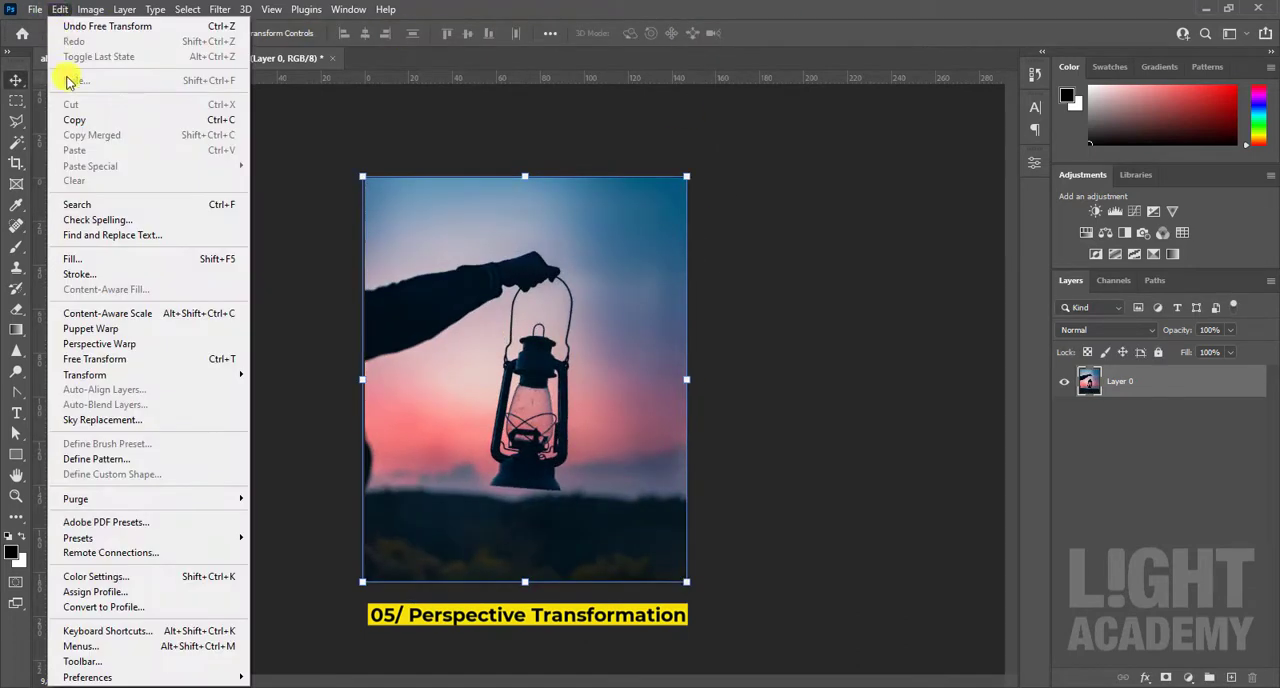
mouse_move(190, 378)
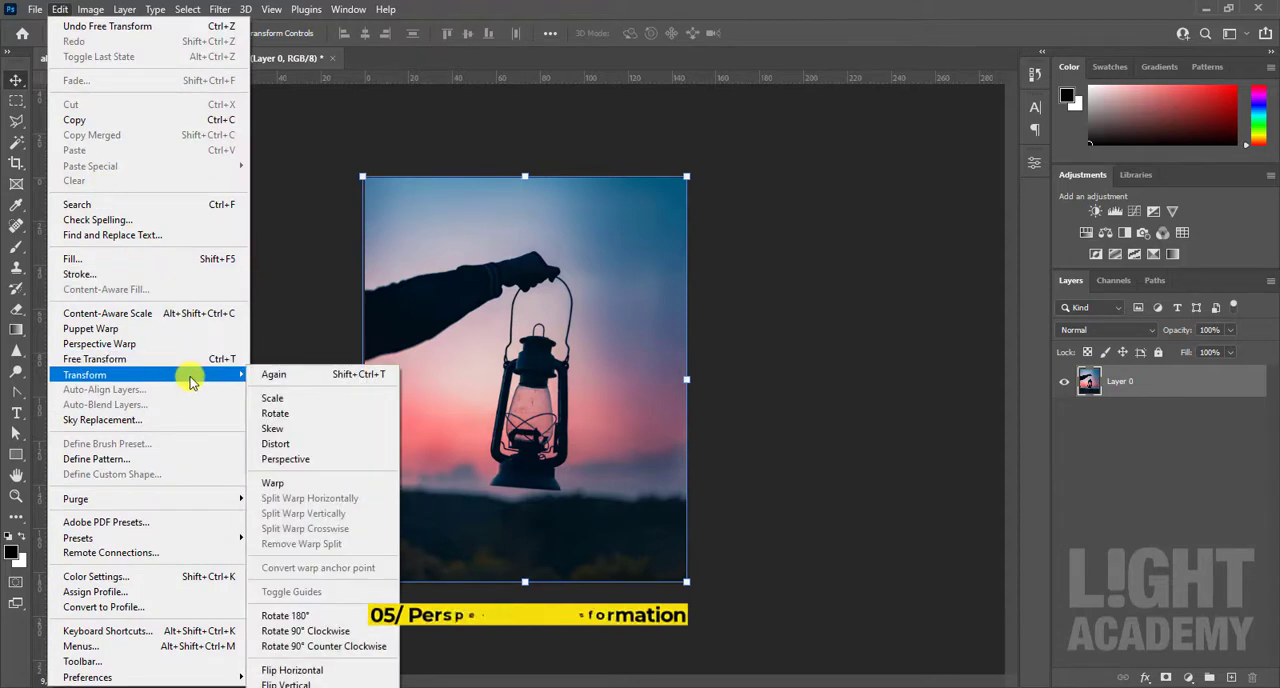
left_click(284, 486)
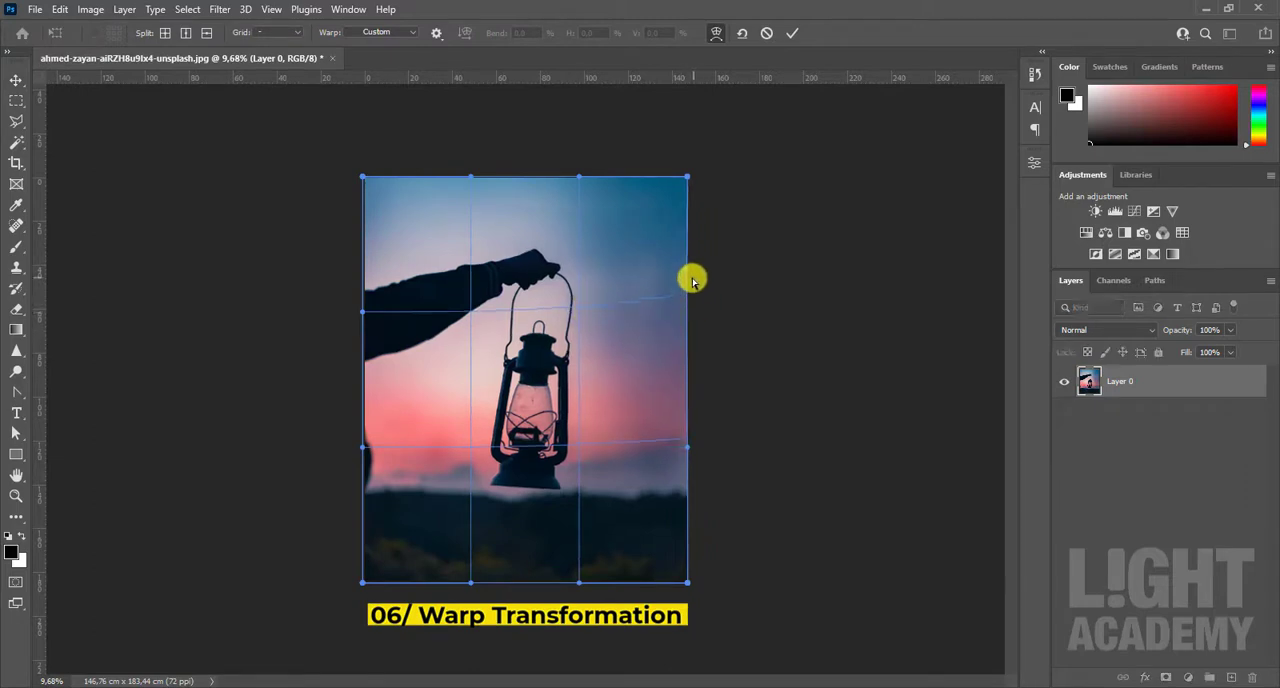
left_click_drag(691, 277, 575, 273)
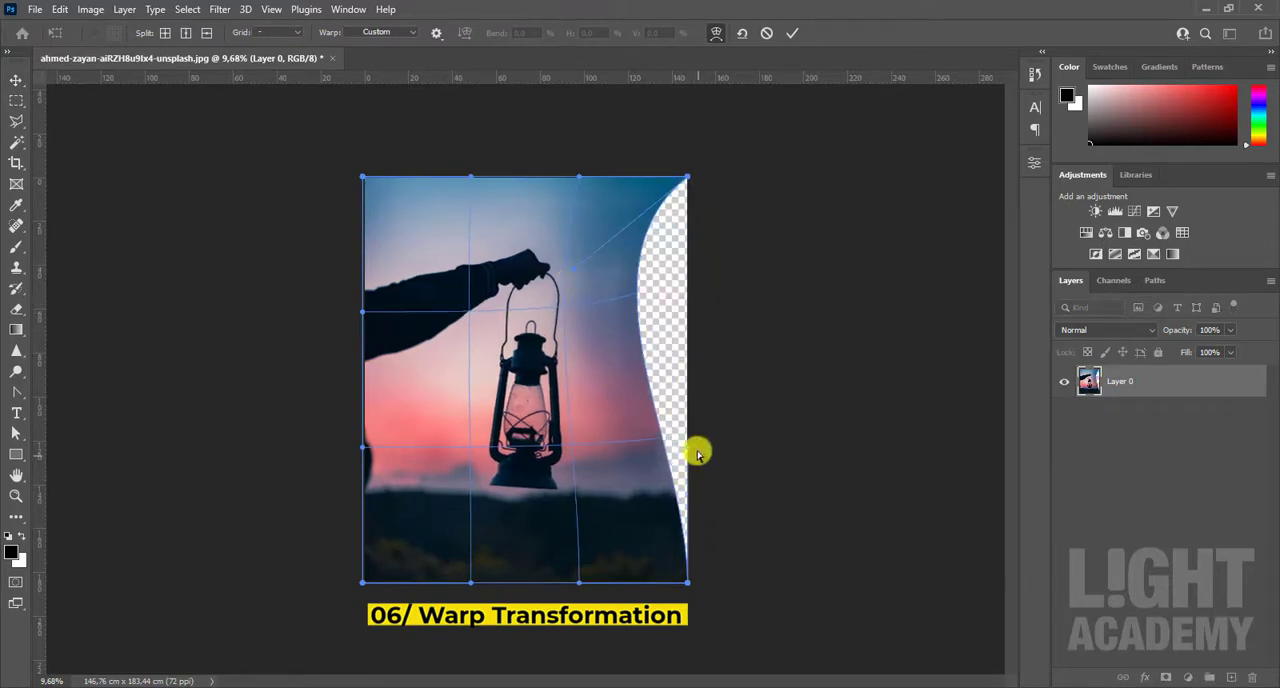
left_click_drag(691, 451, 829, 573)
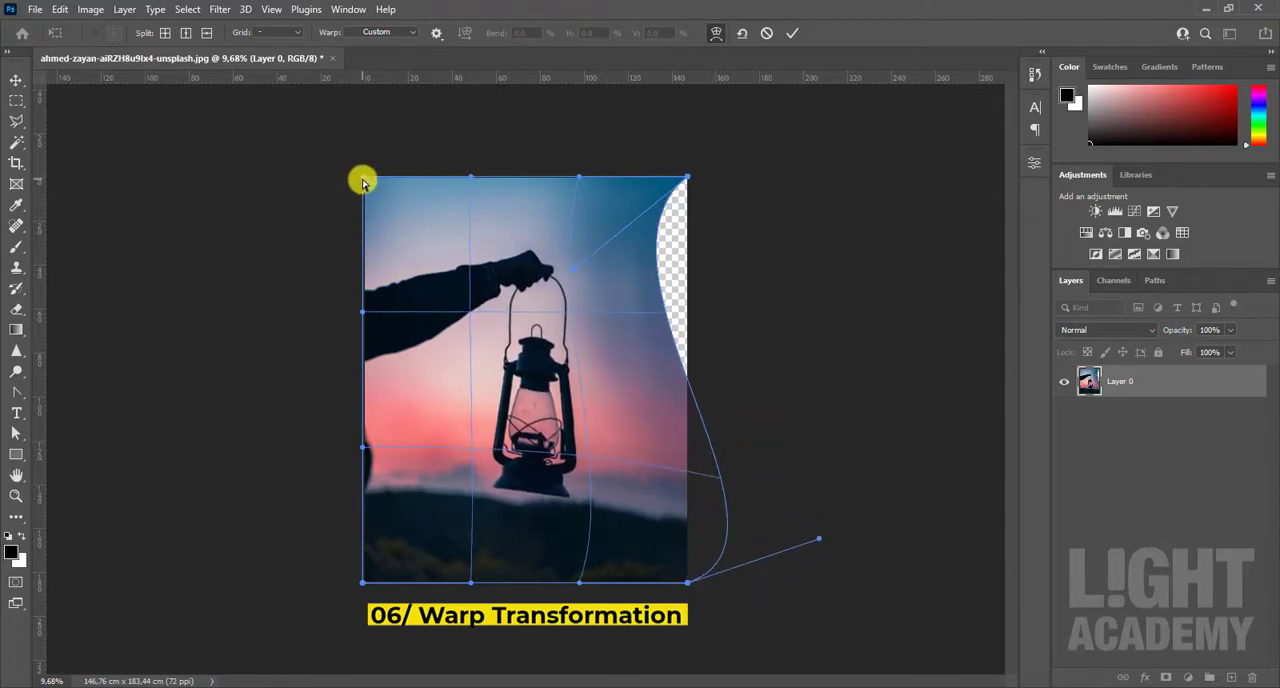
mouse_move(363, 182)
left_mouse_down()
mouse_move(474, 286)
mouse_move(349, 185)
left_mouse_up()
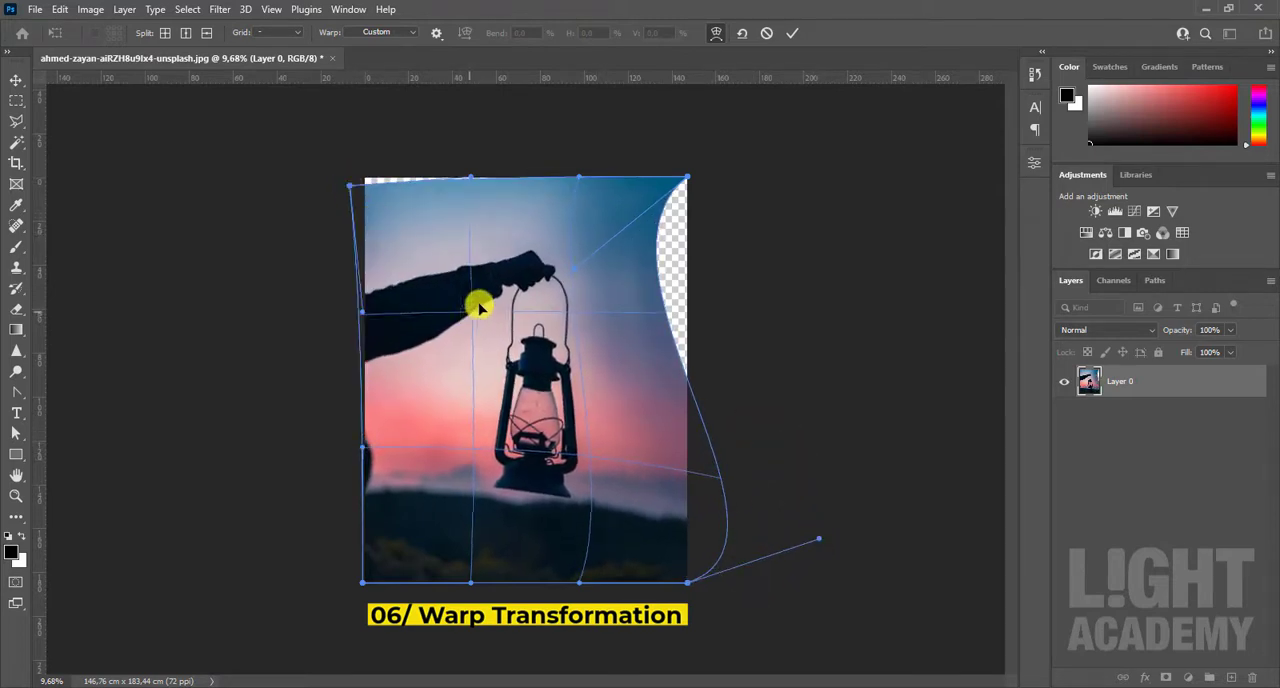
left_click_drag(479, 307, 528, 257)
left_click(767, 35)
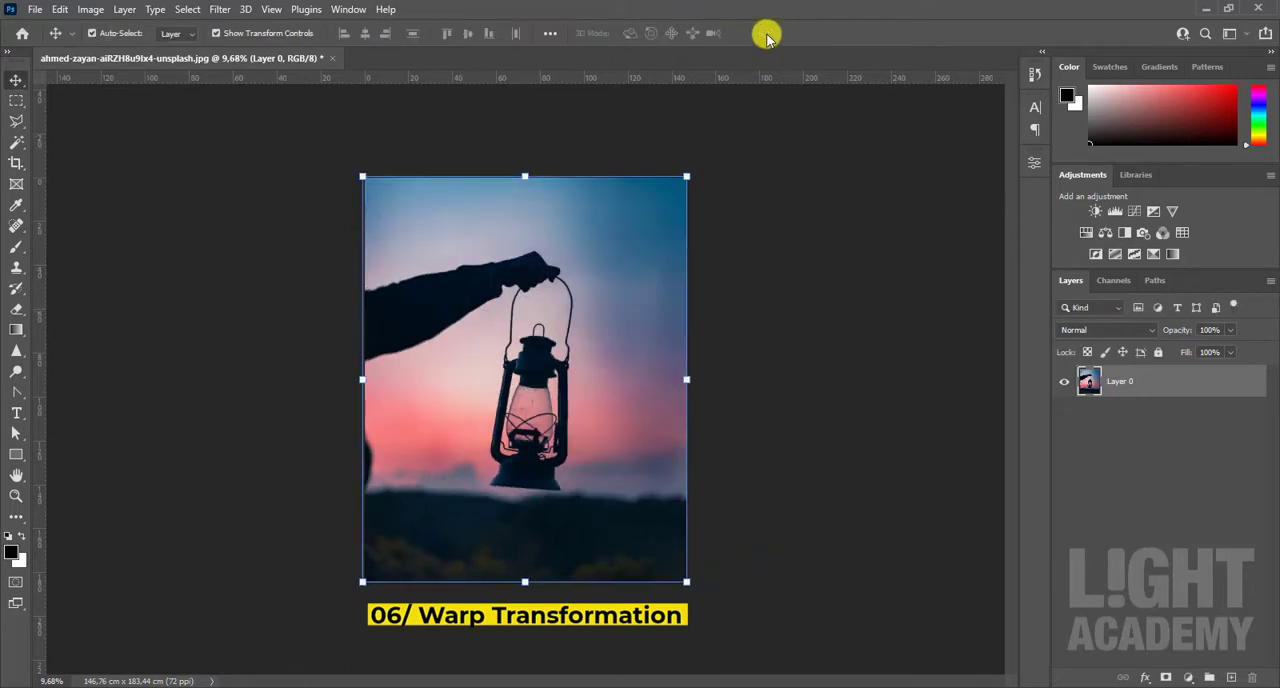
Step: Try a horizontally split Warp on the lantern layer, adding a split near the hand and bending it down and up, and cancel it
left_click(60, 9)
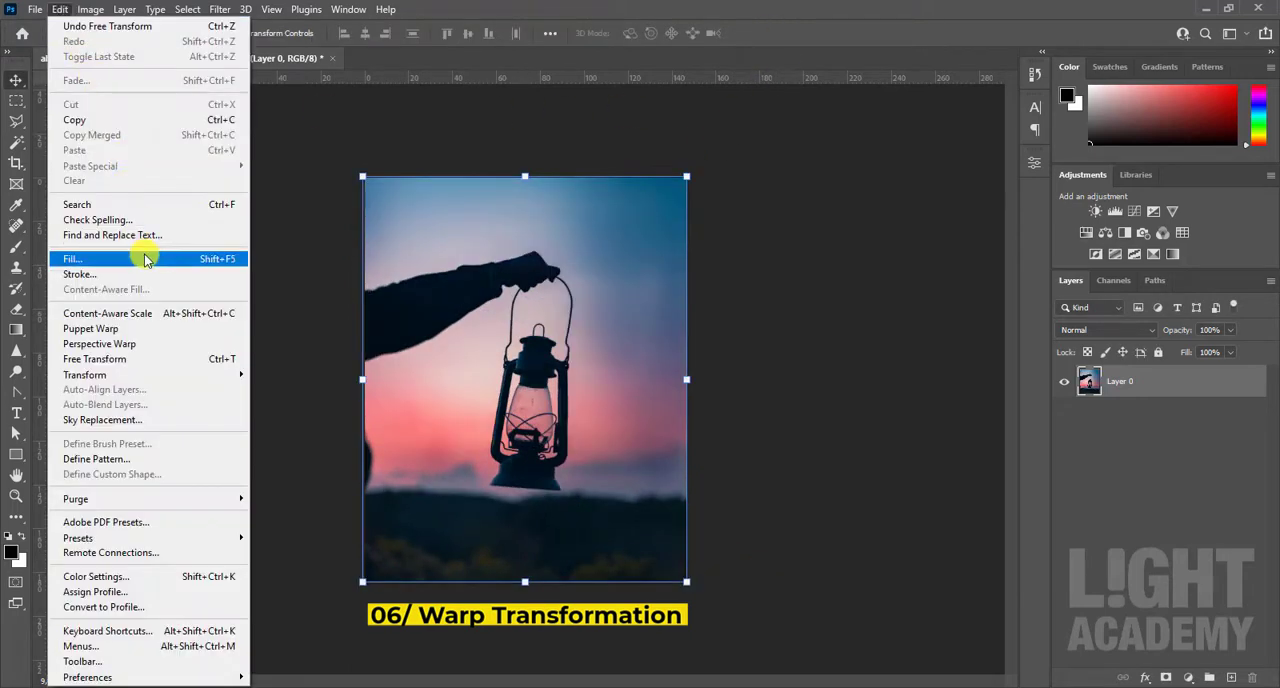
mouse_move(150, 377)
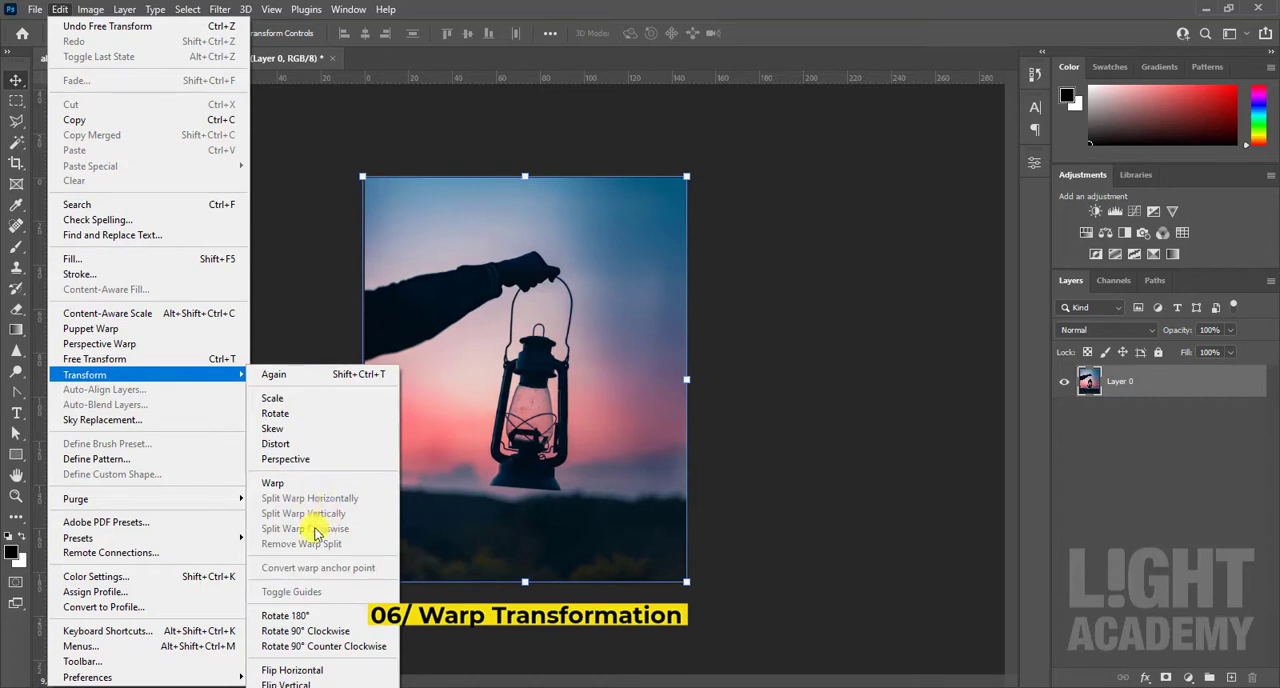
left_click(272, 484)
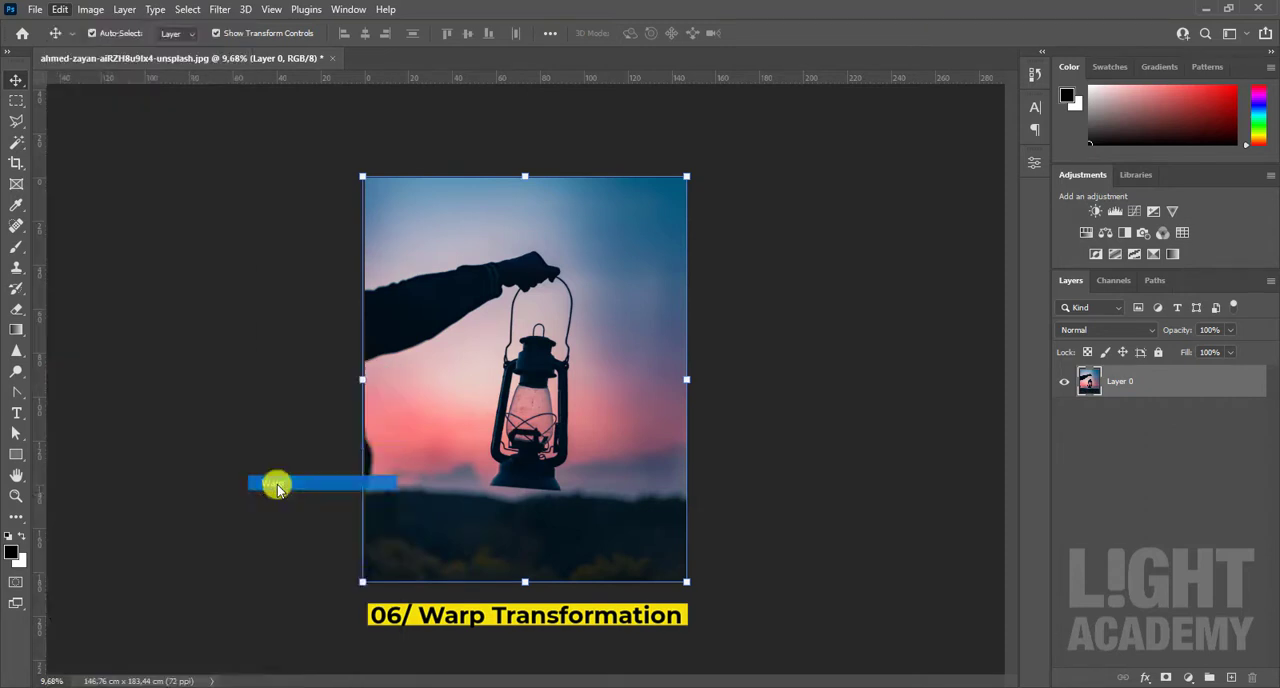
left_click(60, 9)
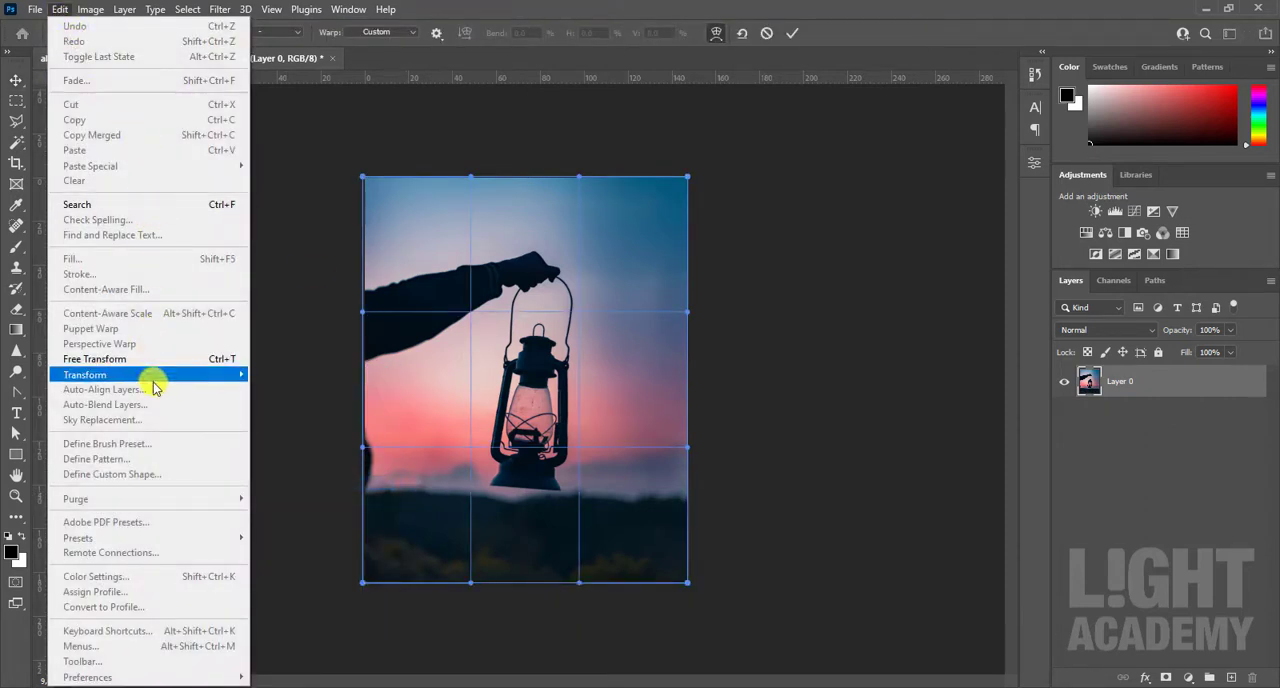
mouse_move(157, 374)
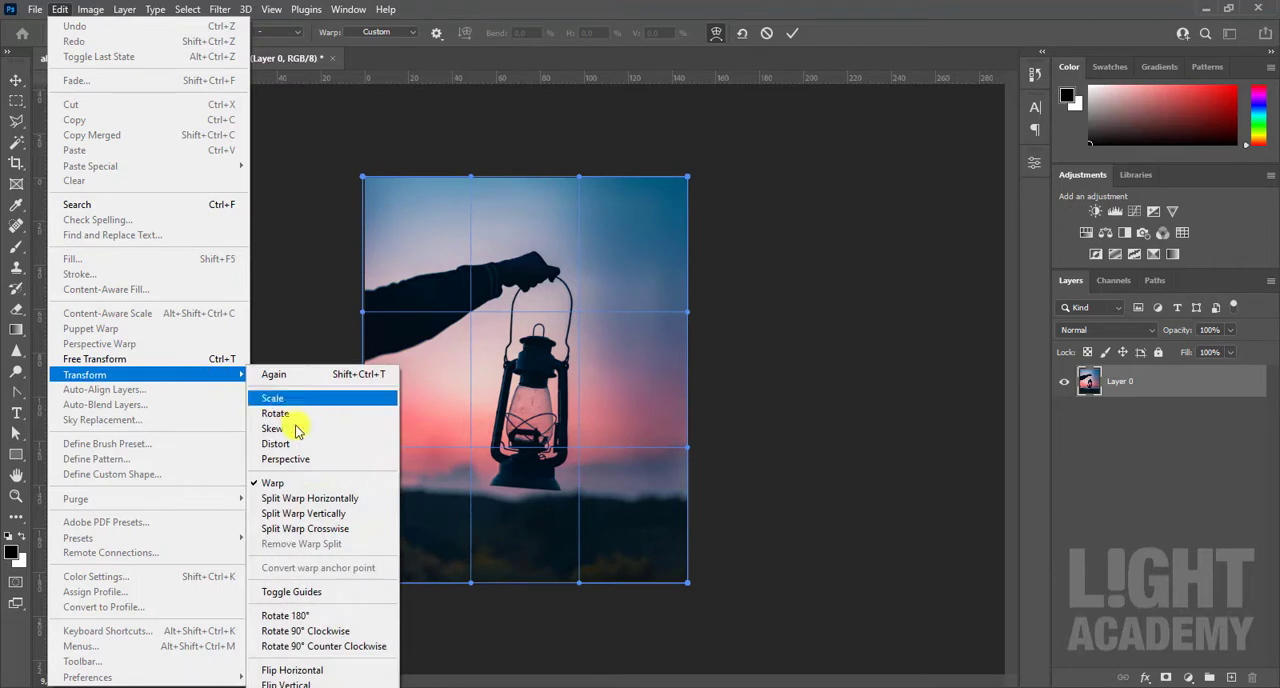
left_click(333, 500)
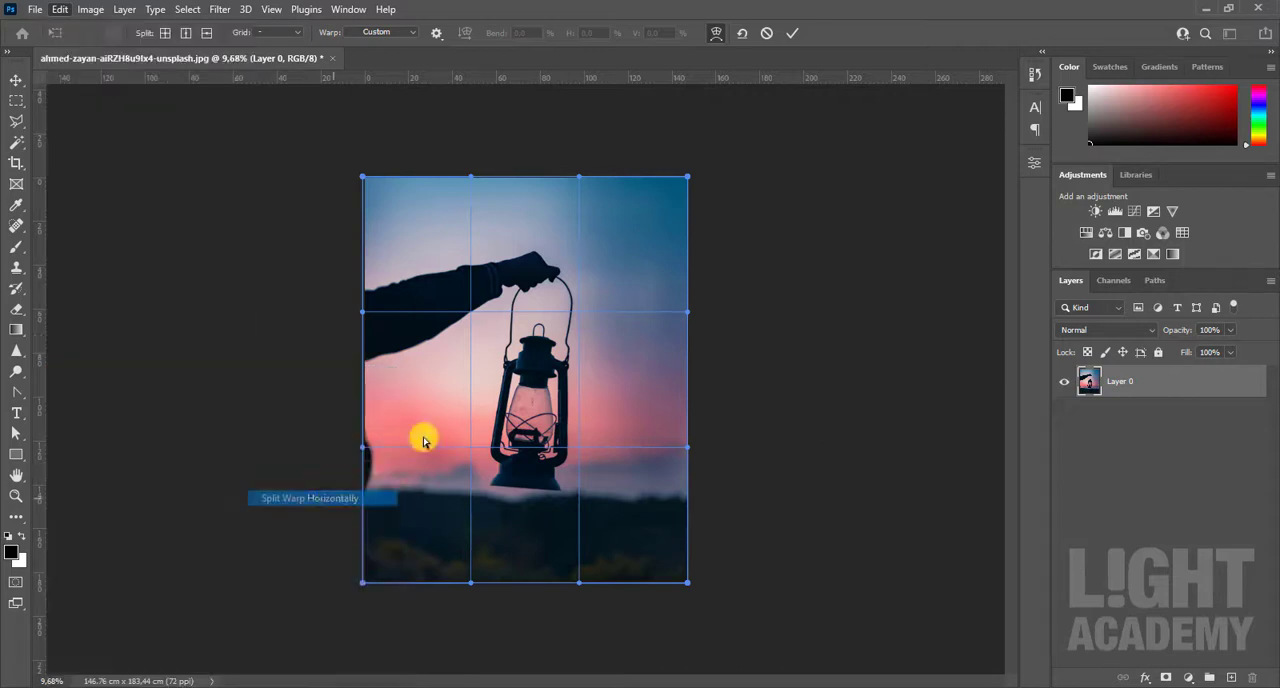
left_click(537, 251)
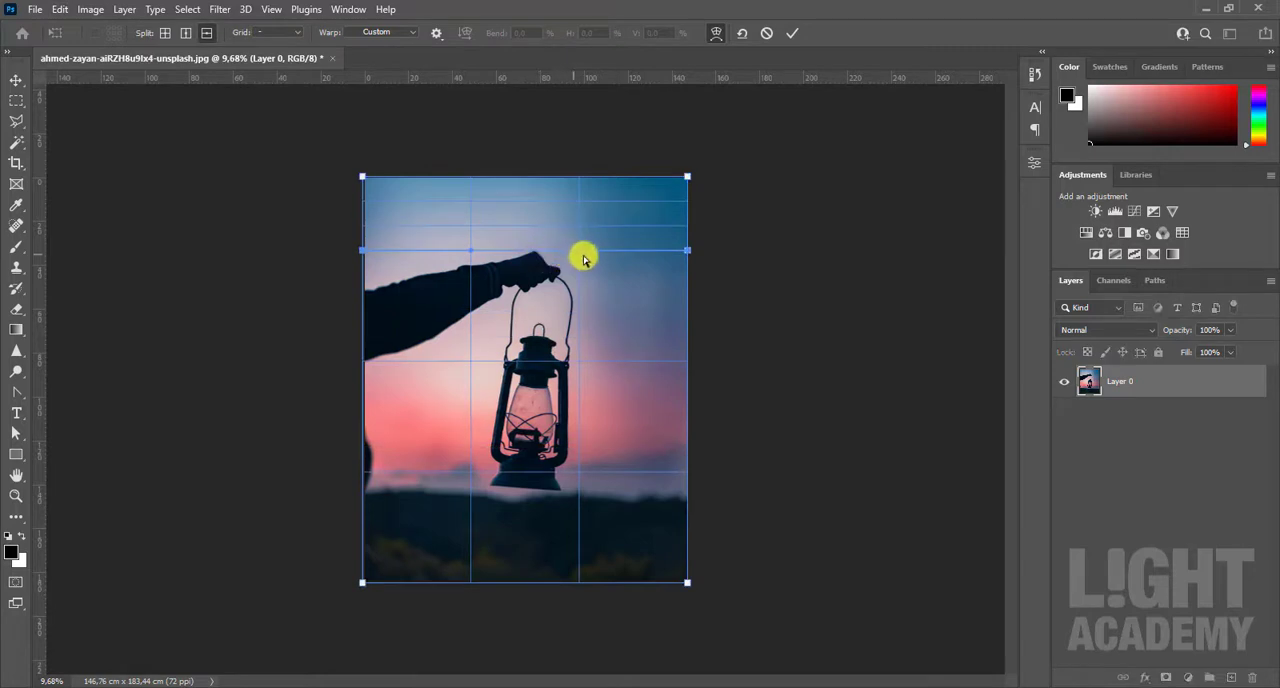
left_click_drag(578, 257, 582, 405)
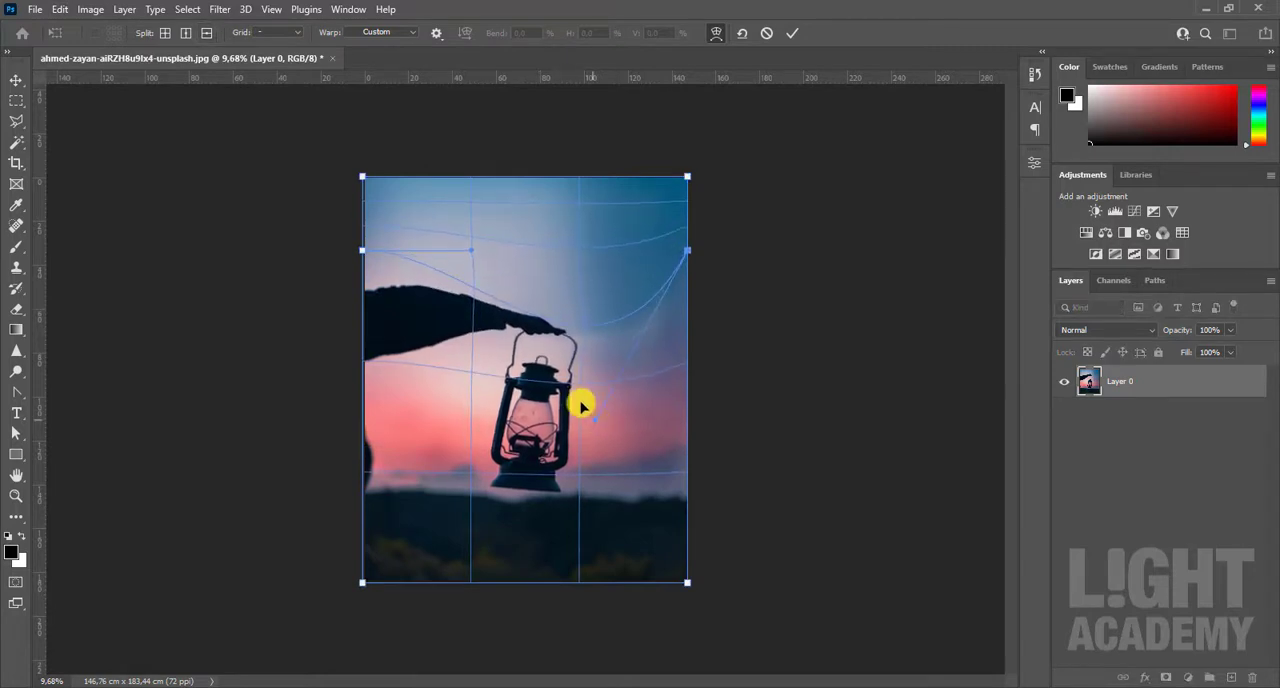
left_click_drag(469, 240, 437, 162)
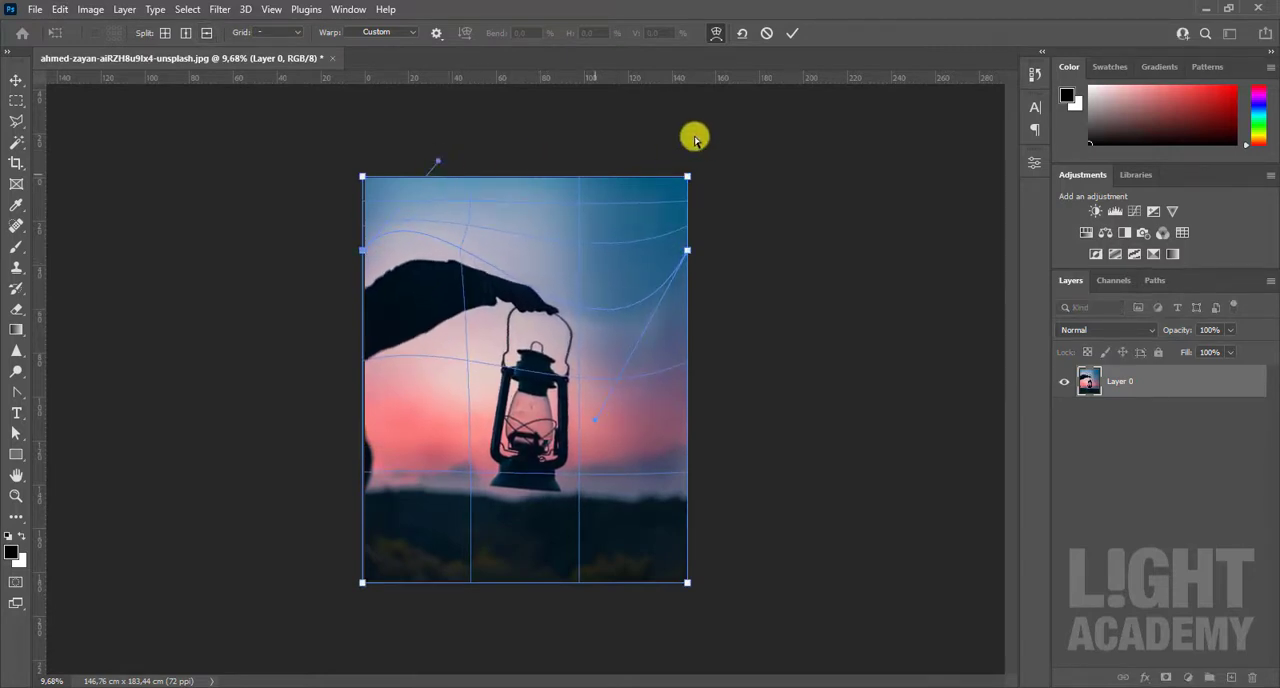
left_click(766, 33)
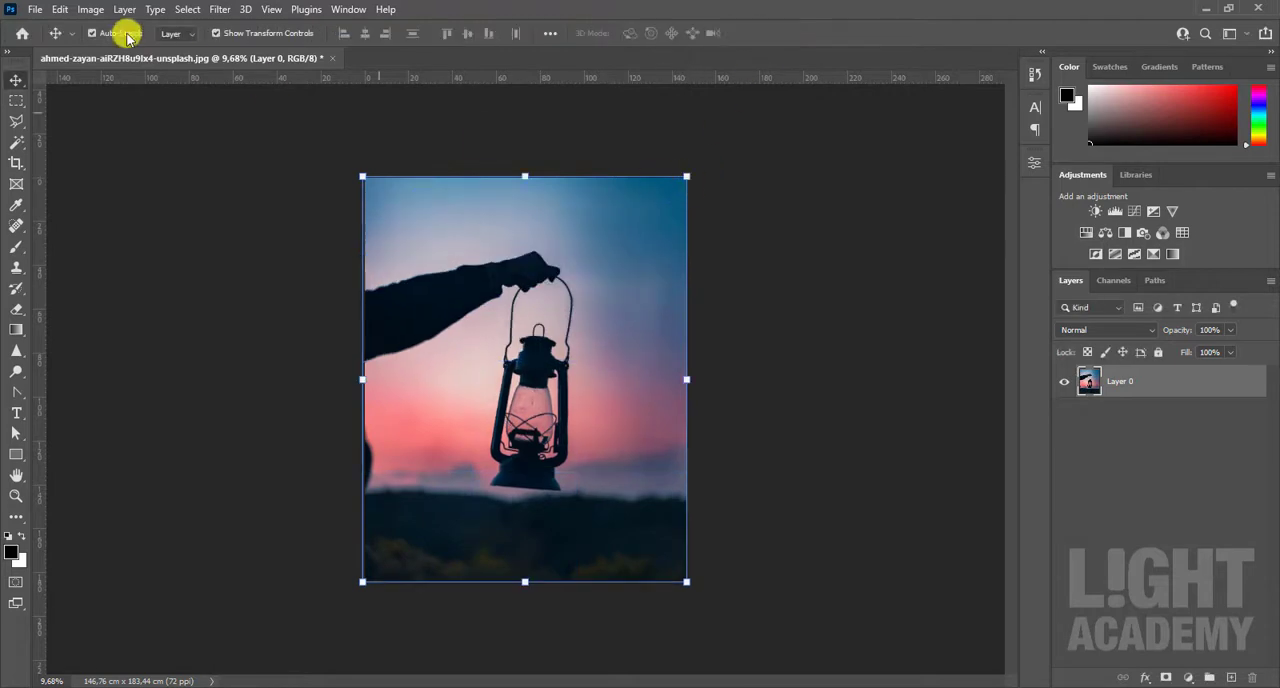
Step: Try a crosswise split Warp on the lantern layer, adding a split beside the lantern and pulling its crossing point left, and cancel it
left_click(62, 15)
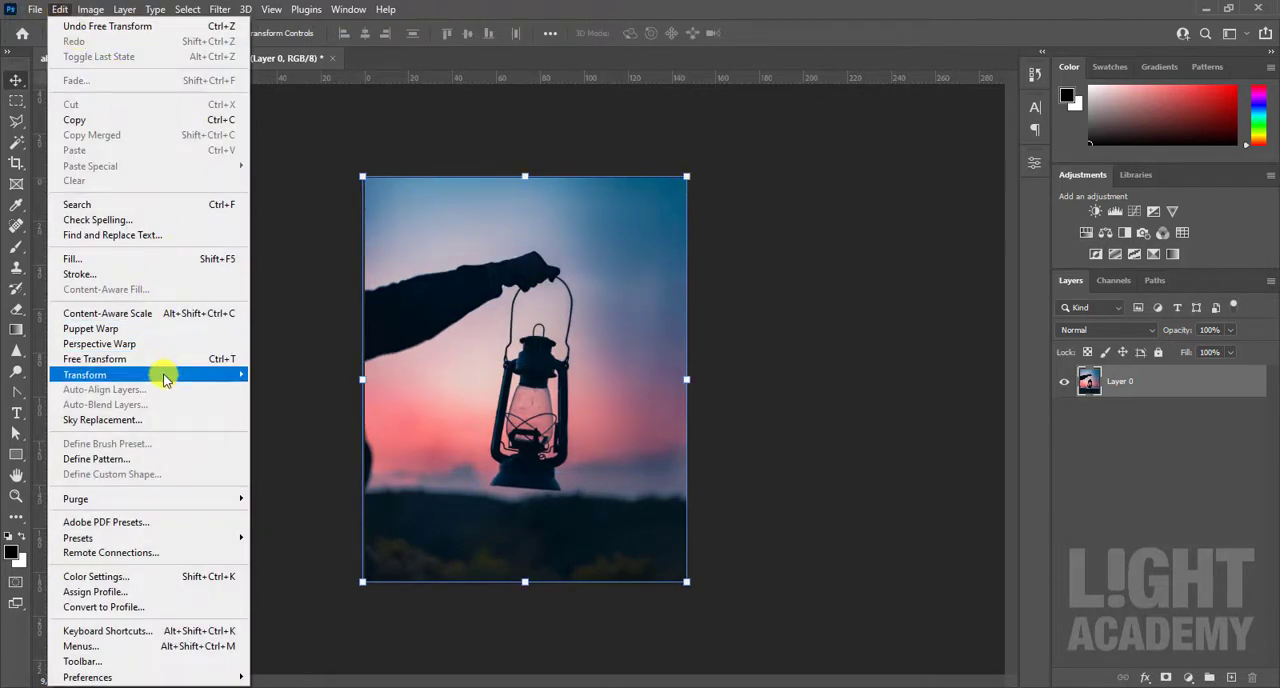
left_click(272, 483)
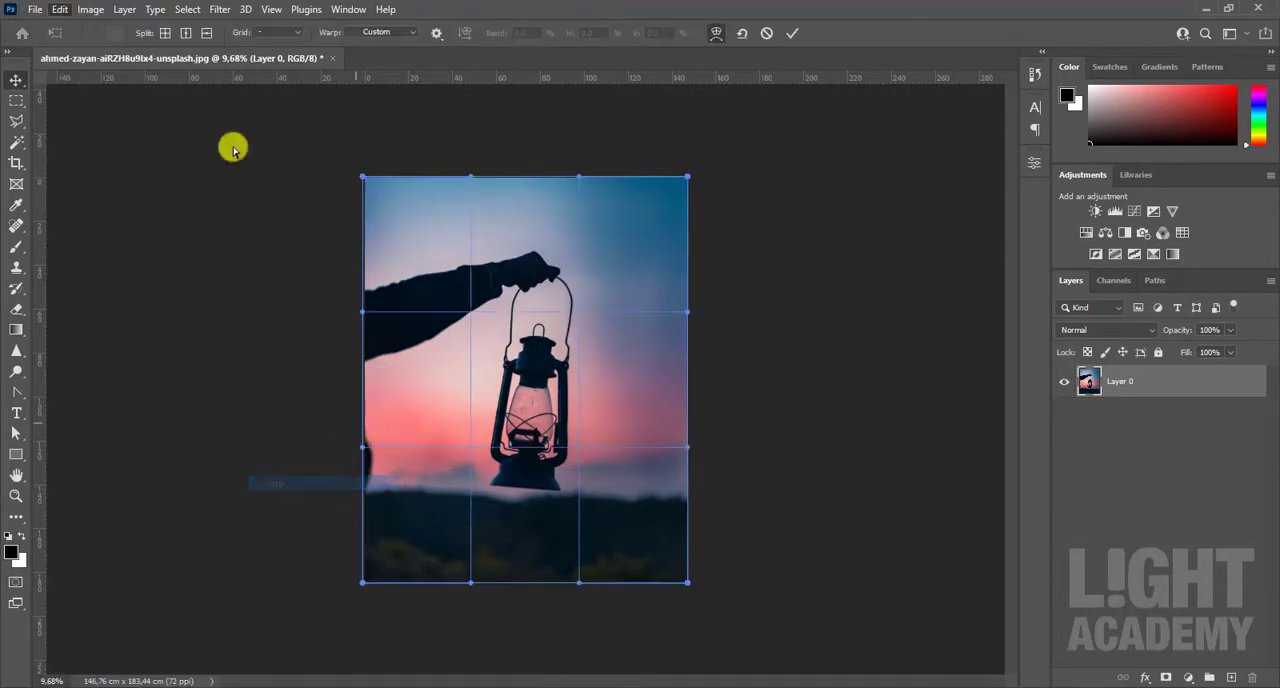
left_click(60, 9)
mouse_move(170, 375)
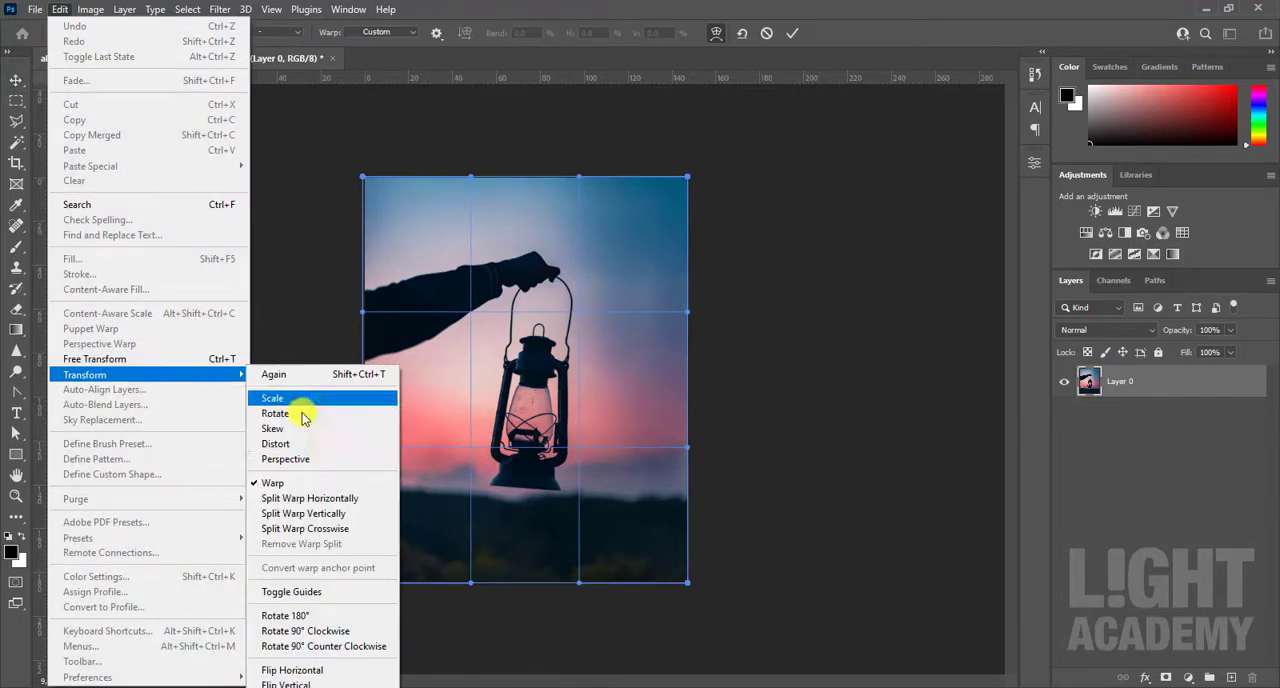
left_click(332, 521)
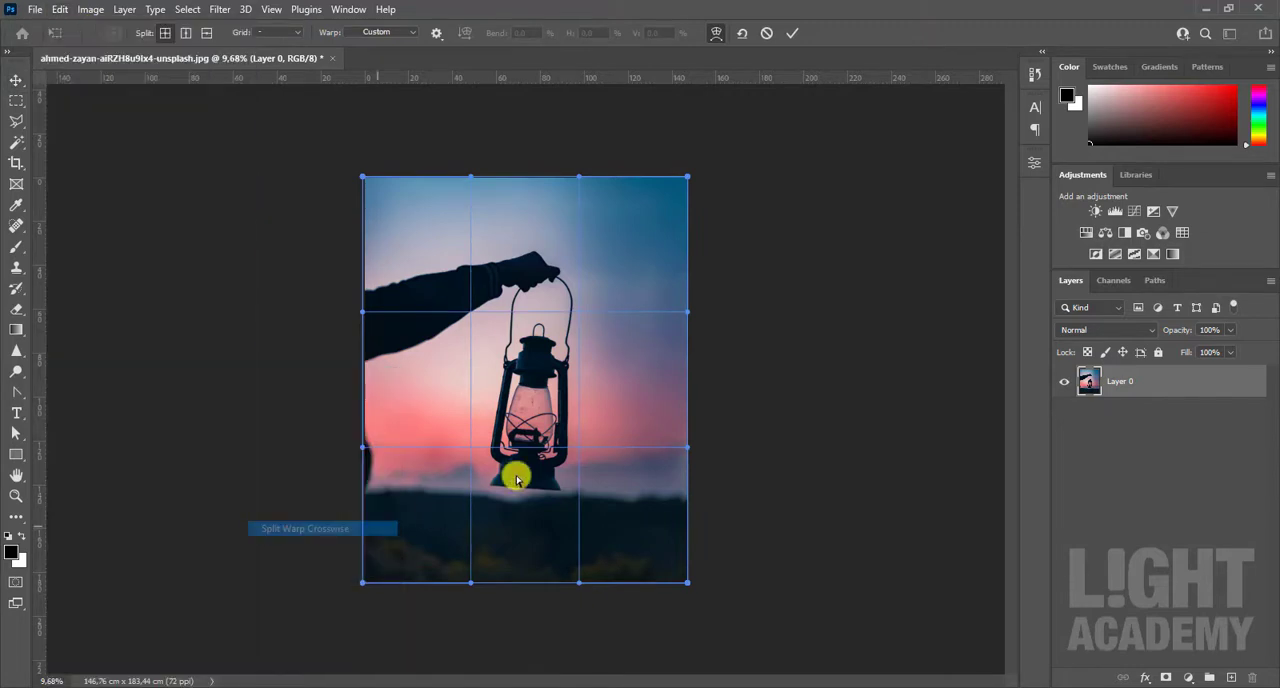
left_click(624, 356)
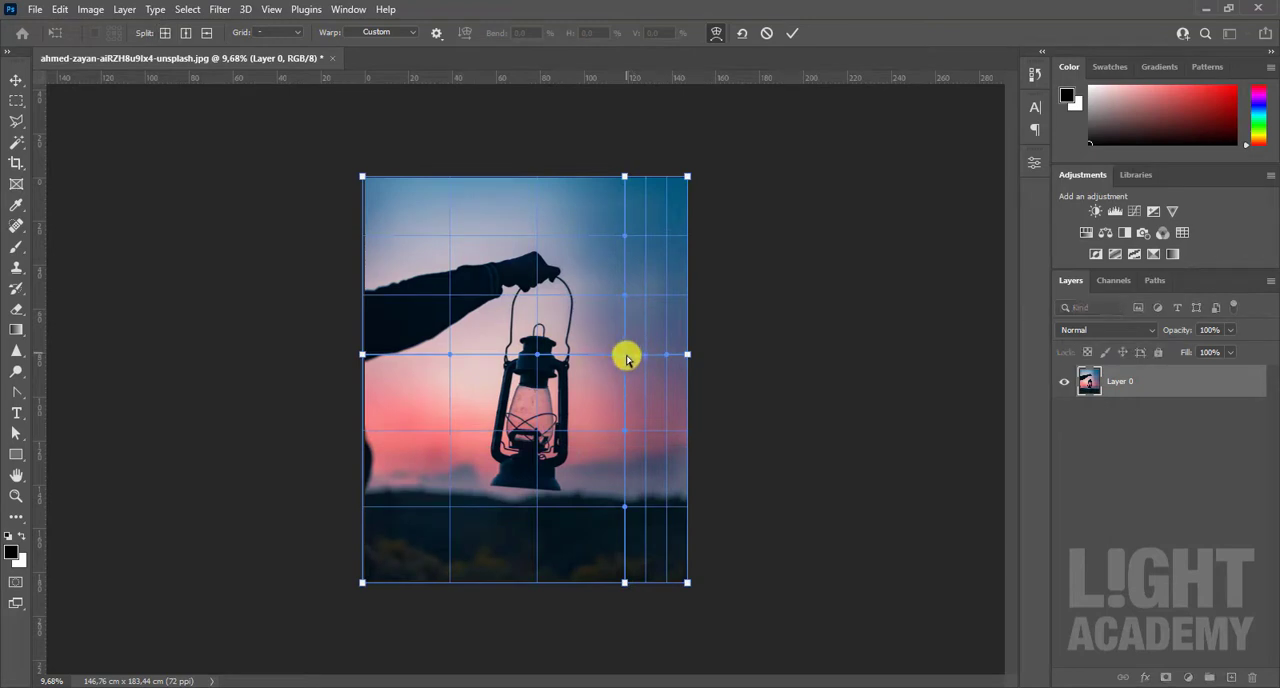
left_click_drag(626, 357, 484, 362)
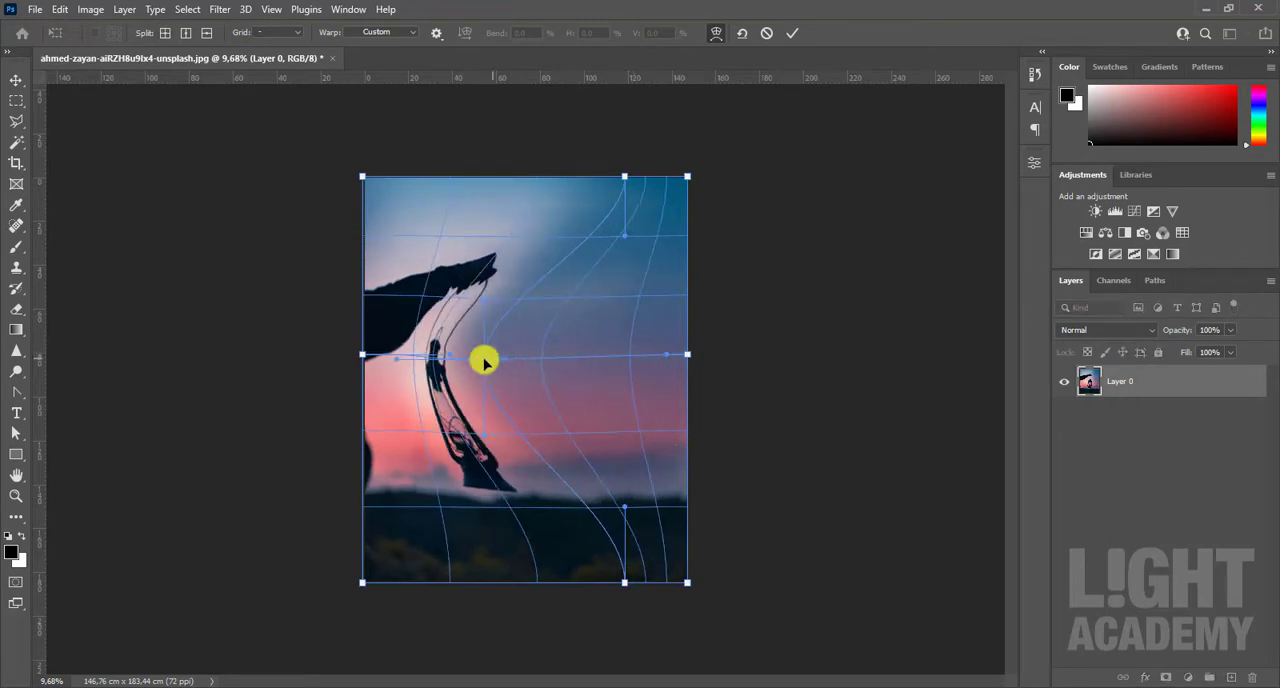
left_click(766, 33)
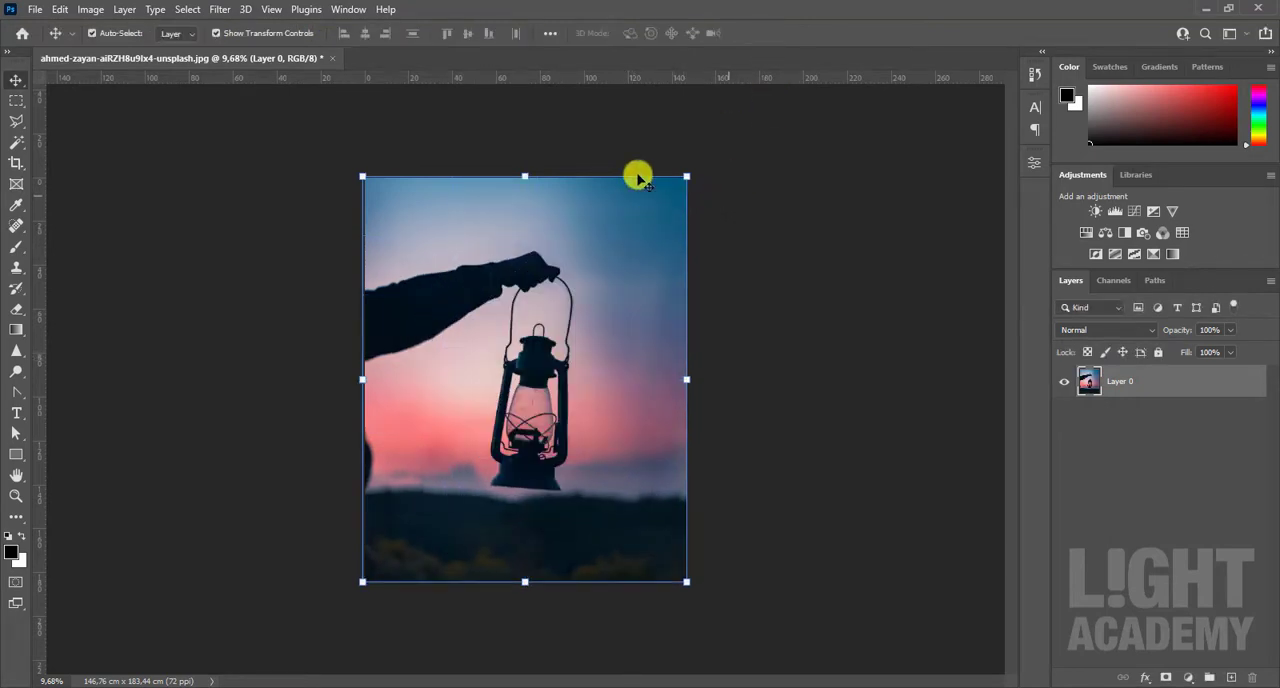
Step: Try rotating the lantern layer 180° and flipping it horizontally, and undo both changes
left_click(60, 10)
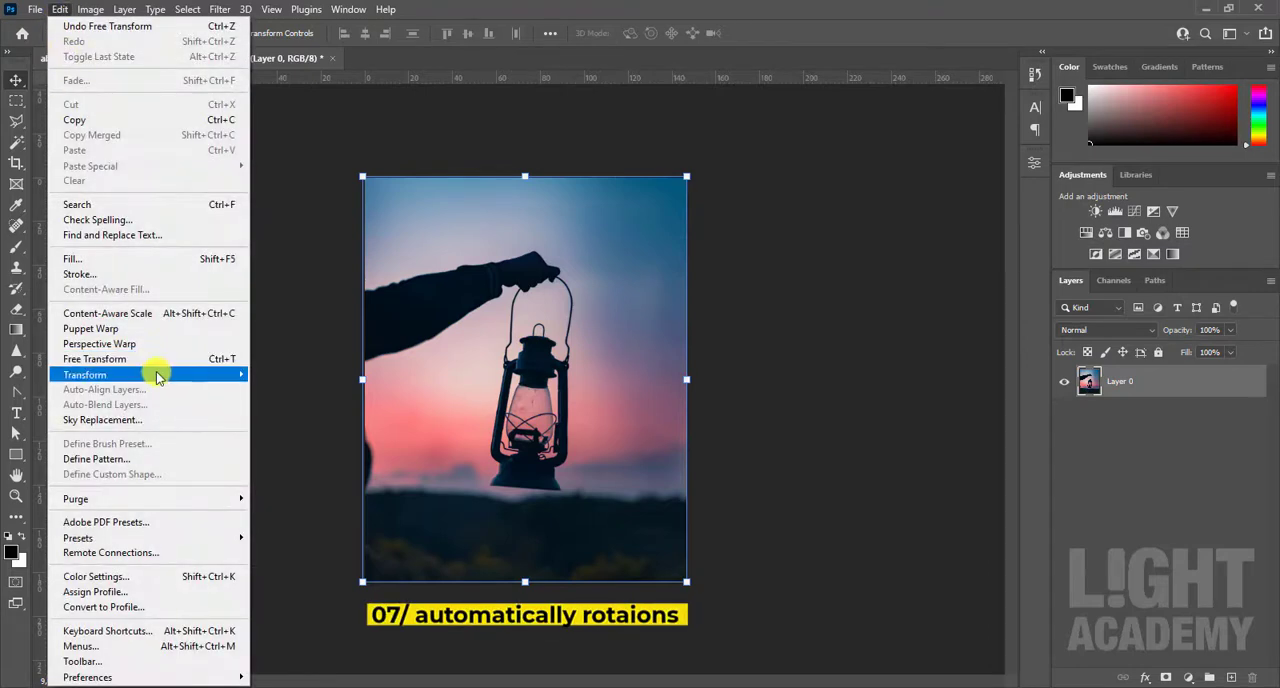
mouse_move(156, 374)
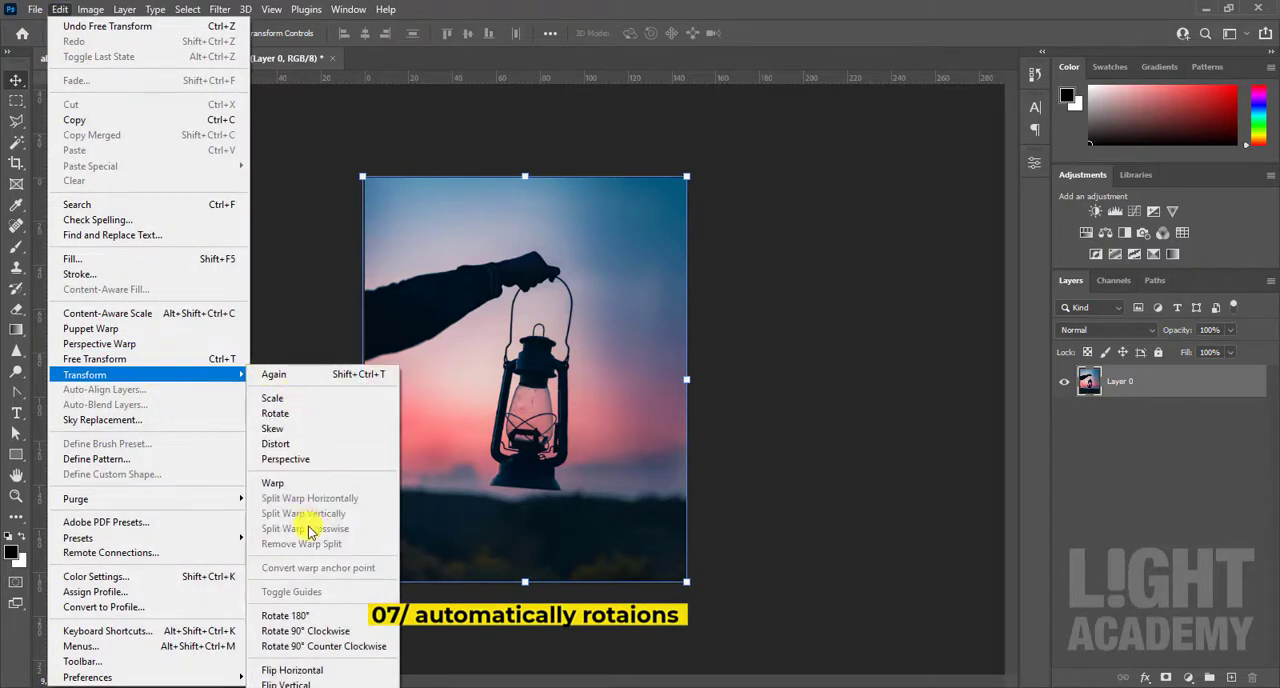
left_click(313, 618)
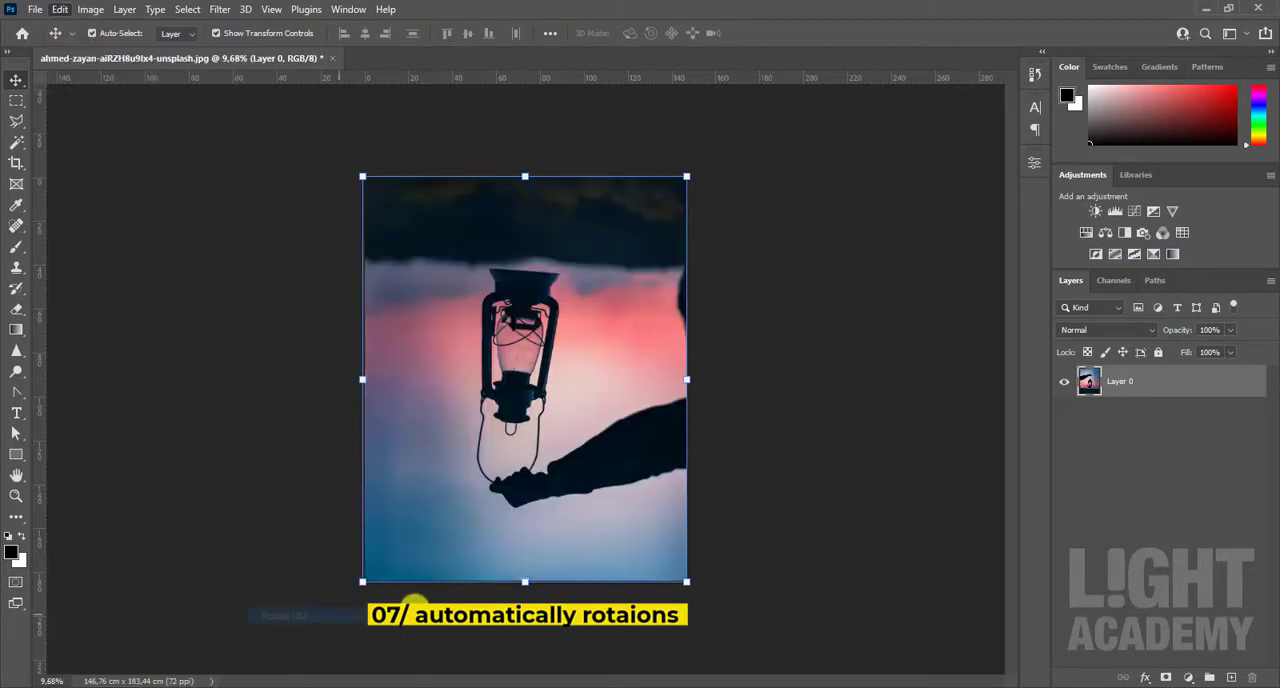
left_click(62, 11)
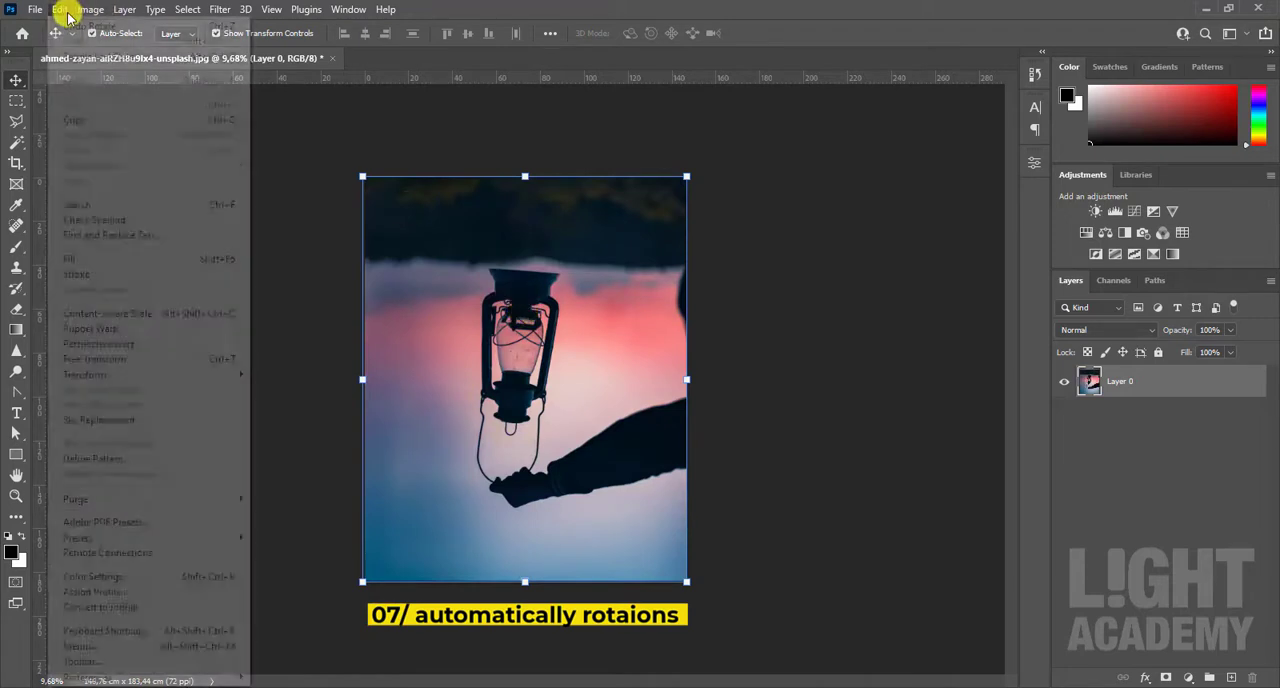
mouse_move(141, 380)
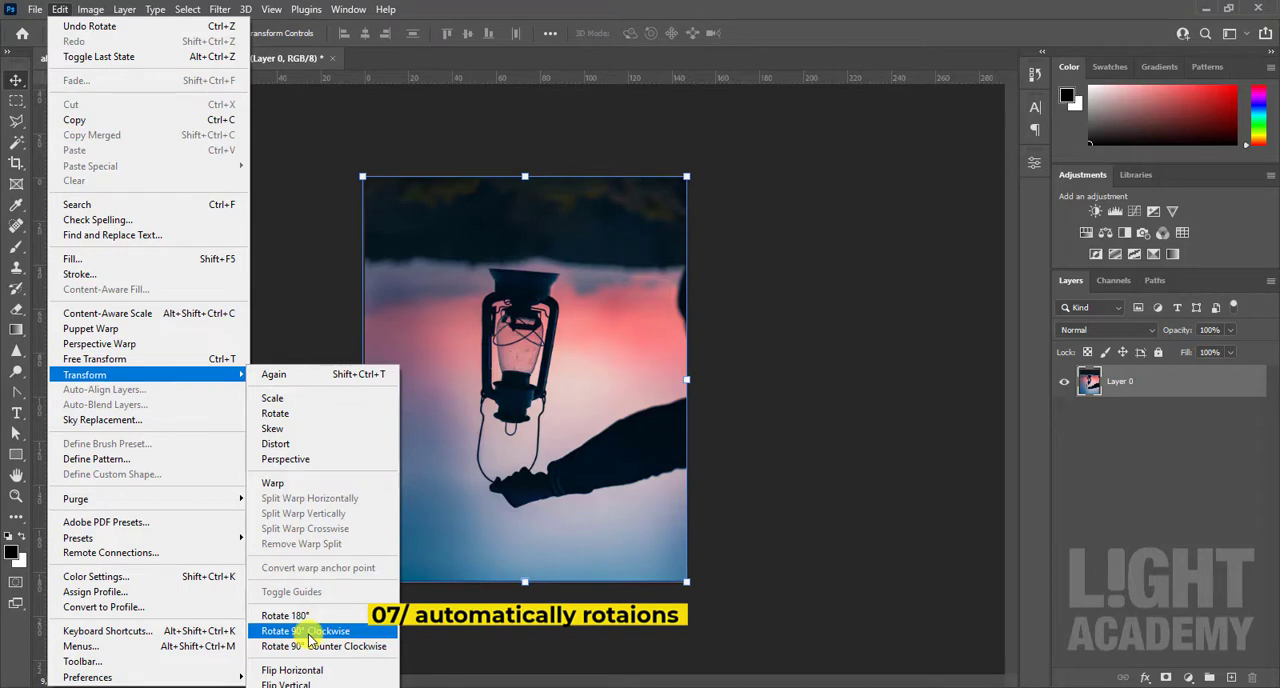
left_click(298, 684)
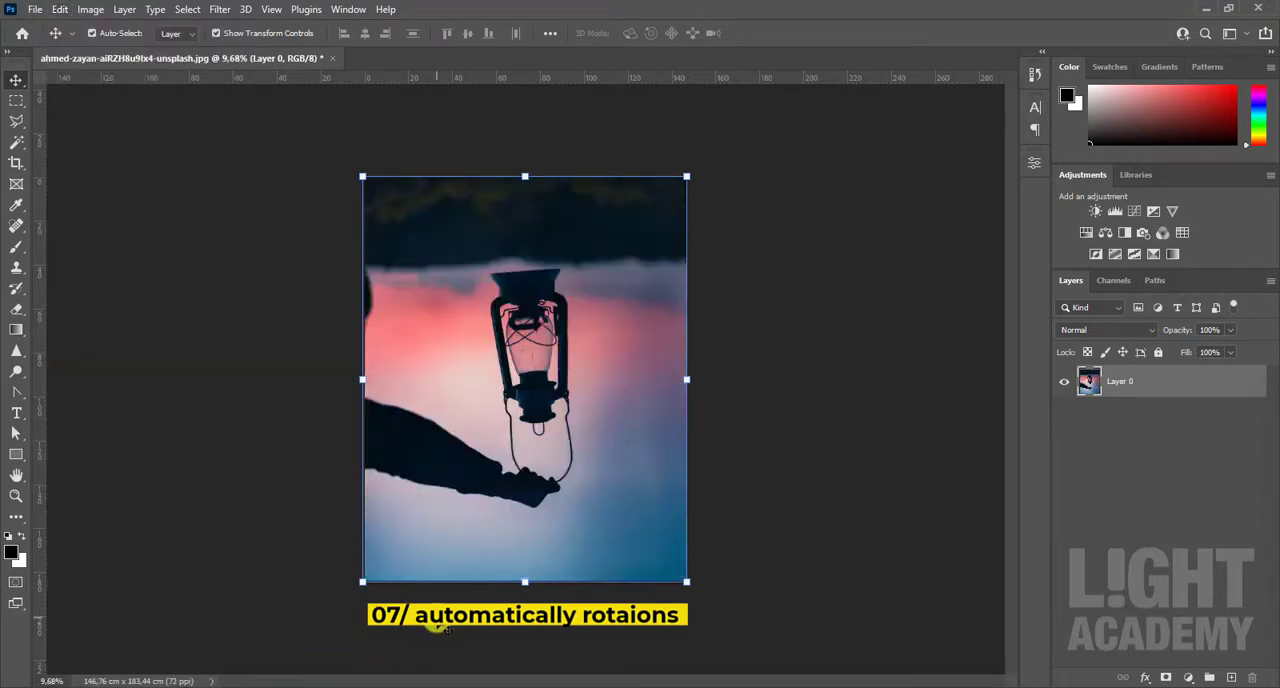
key("ctrl+z")
key("ctrl+z")
Step: Try a Content-Aware Scale on the lantern layer, shrinking it to 18.53% toward its lower-left corner, plus a slight corner resize, and cancel both
left_click(59, 11)
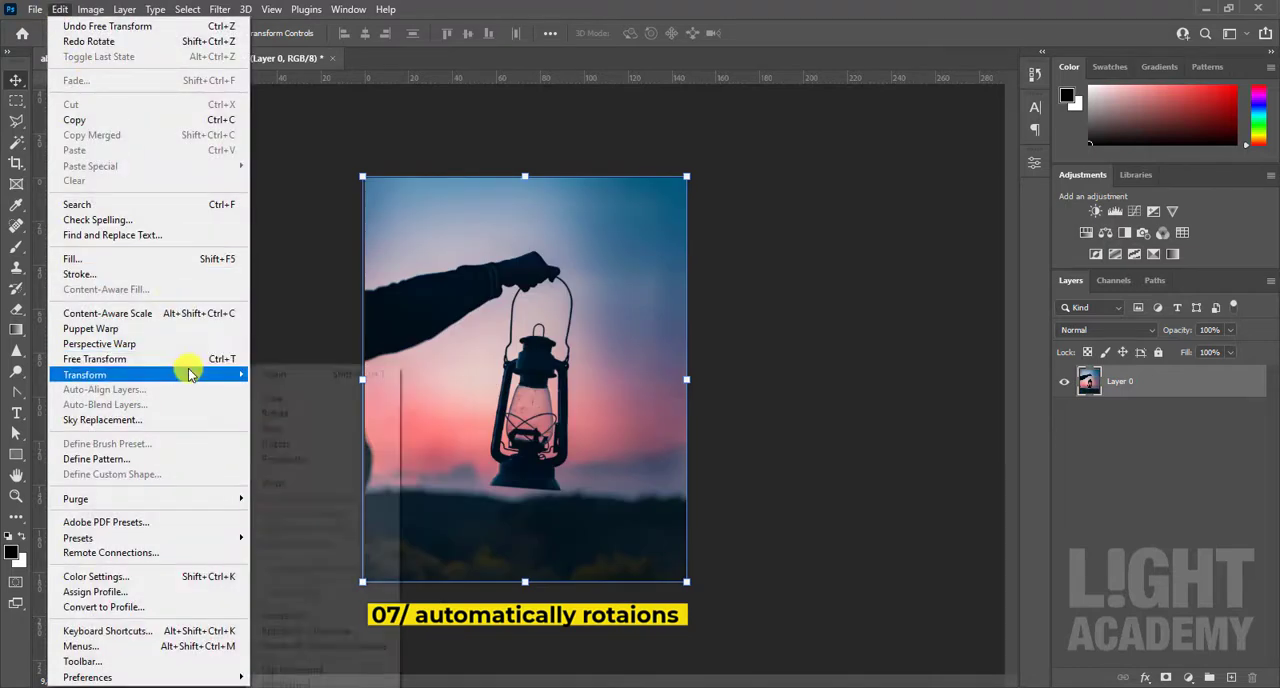
left_click(148, 321)
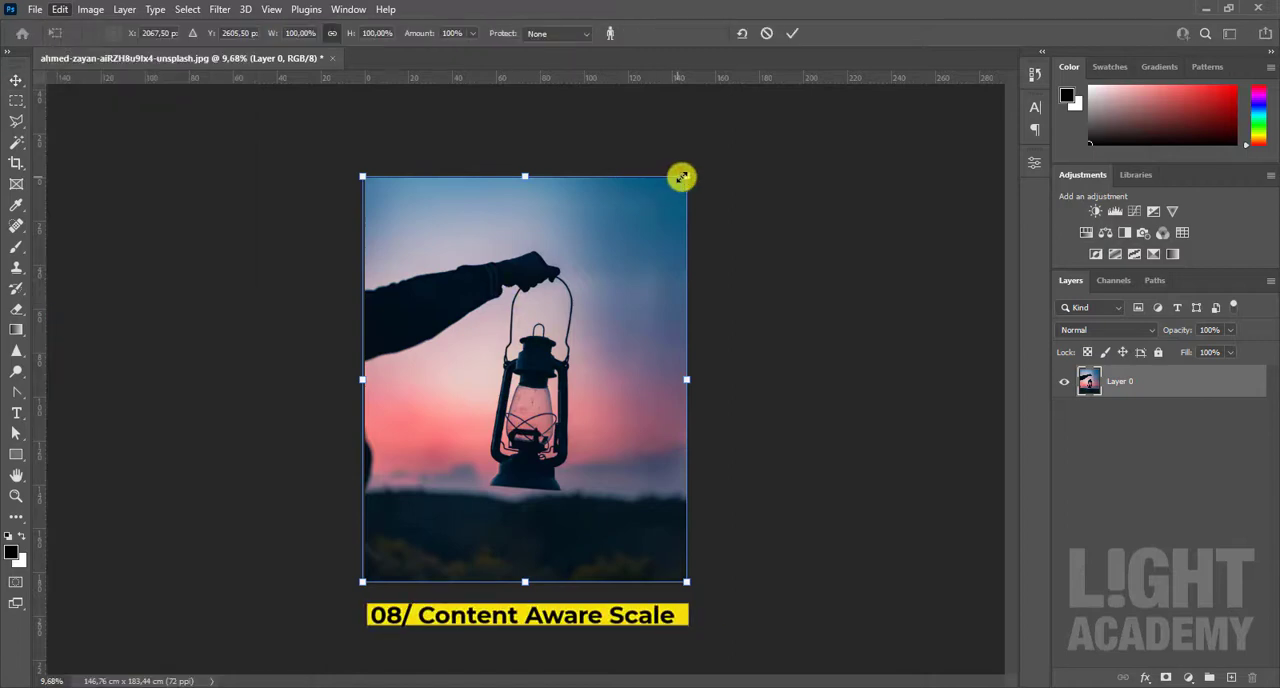
left_click_drag(684, 177, 331, 577)
scroll(448, 526, "up", 4)
scroll(439, 488, "down", 5)
scroll(335, 627, "up", 3)
scroll(335, 627, "up", 4)
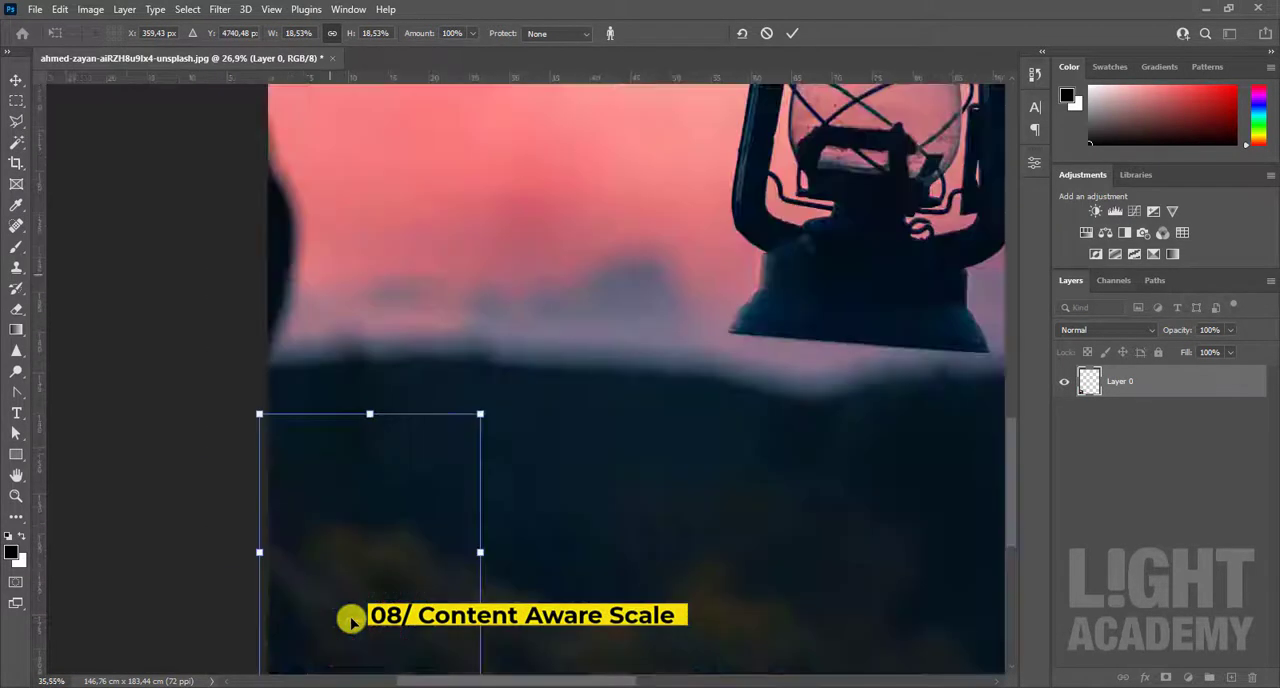
left_click(767, 34)
scroll(497, 400, "down", 6)
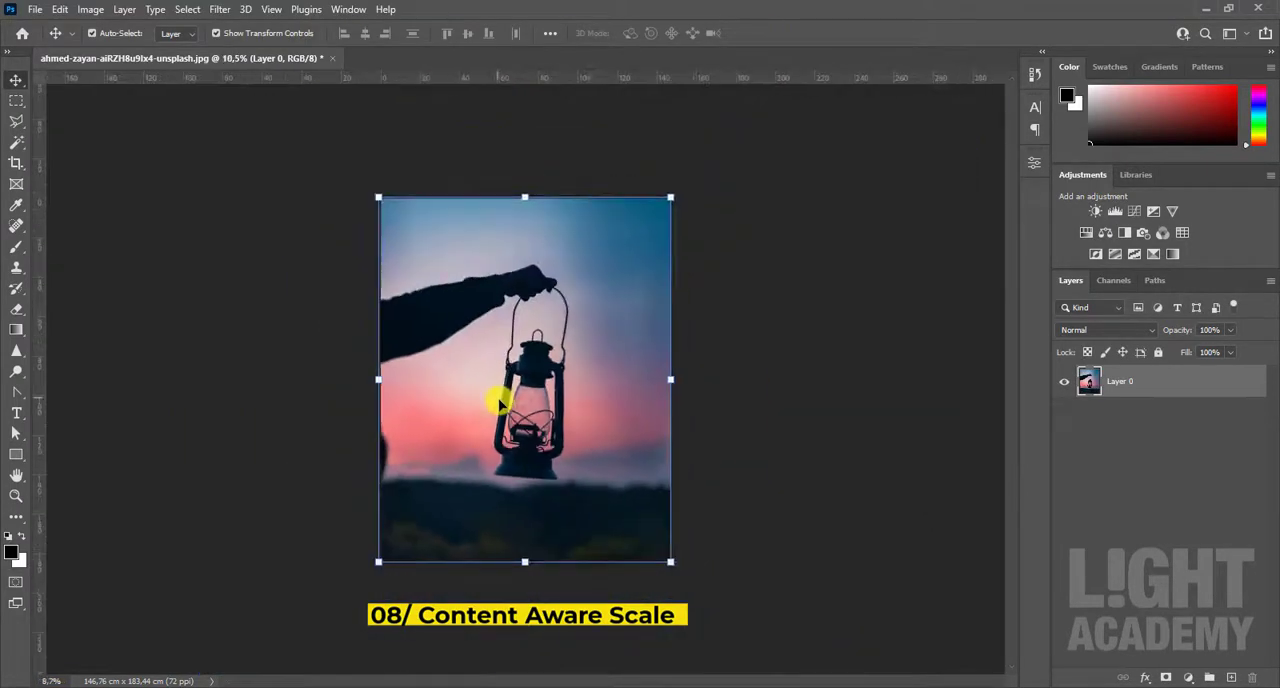
left_click_drag(670, 561, 701, 538)
left_click(767, 34)
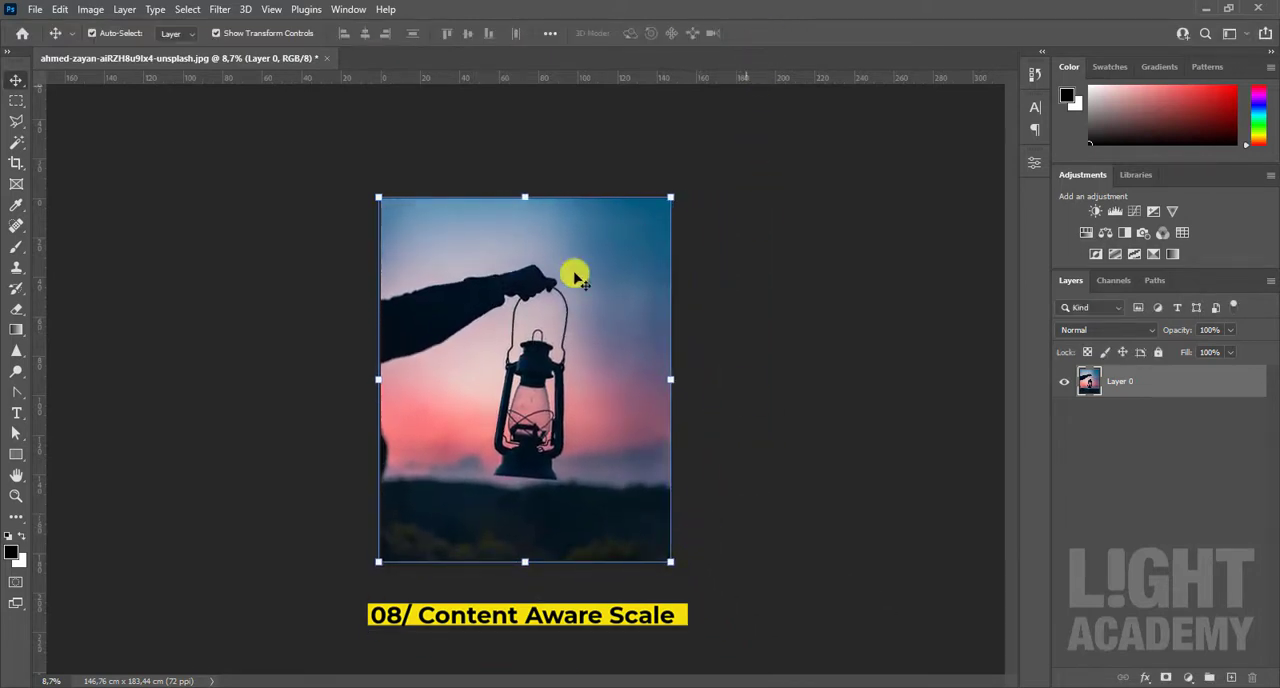
Step: Puppet Warp the lantern layer with pins beside the hand and on both sides of the lantern, moving each pin to bend the image
left_click(57, 10)
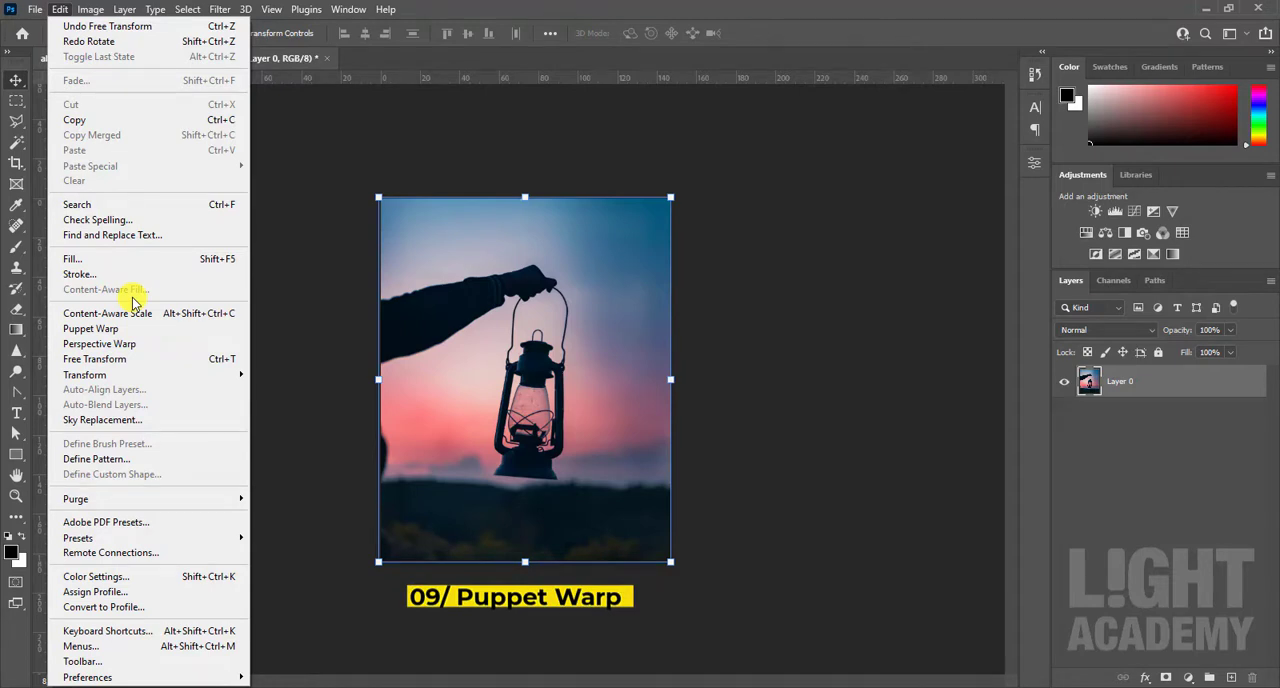
left_click(113, 331)
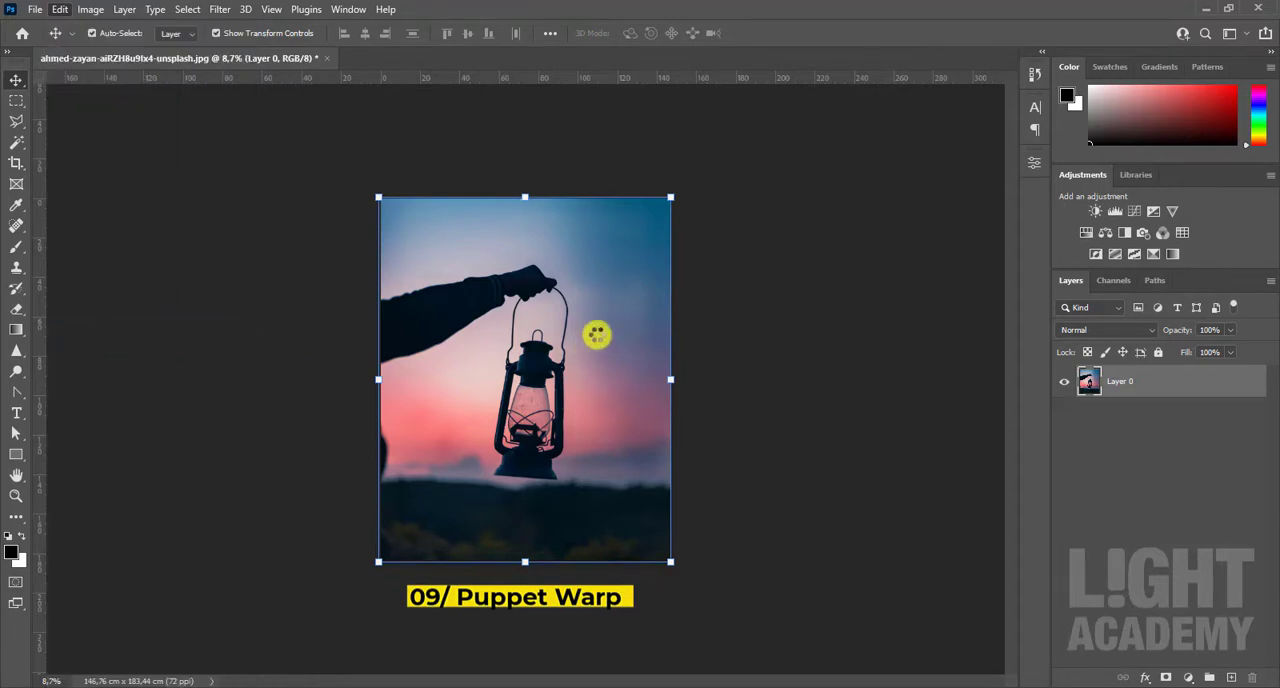
left_click(601, 296)
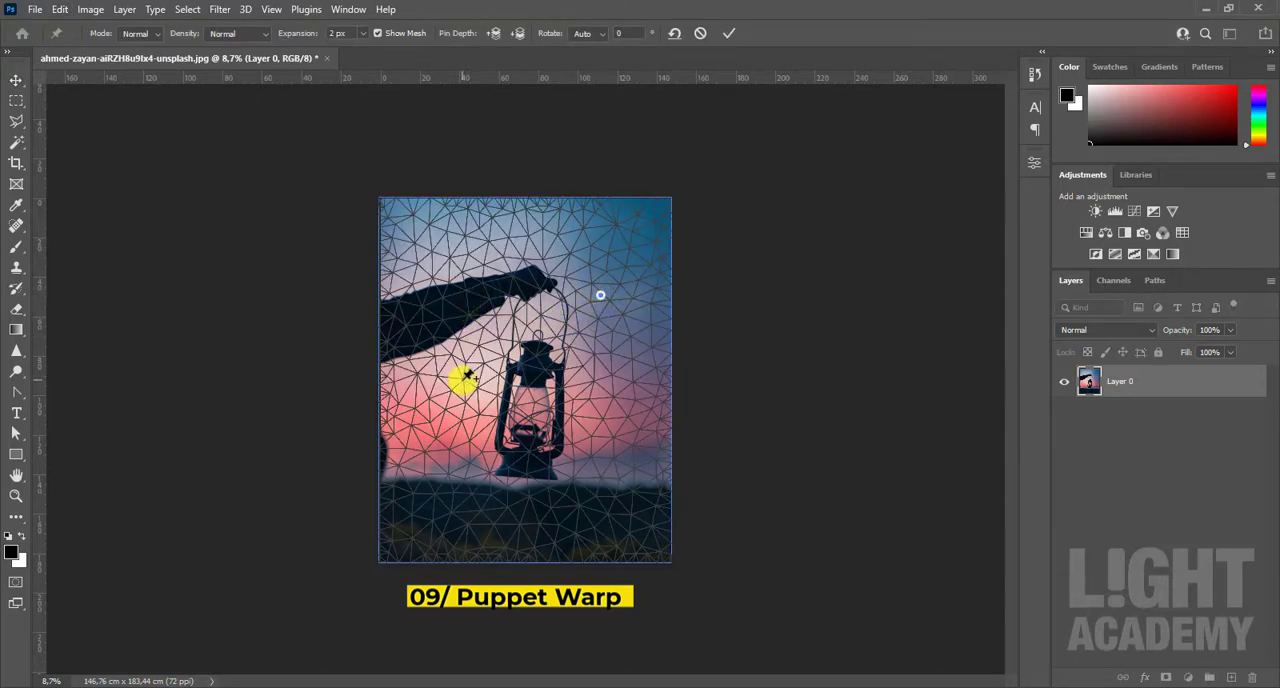
left_click(575, 443)
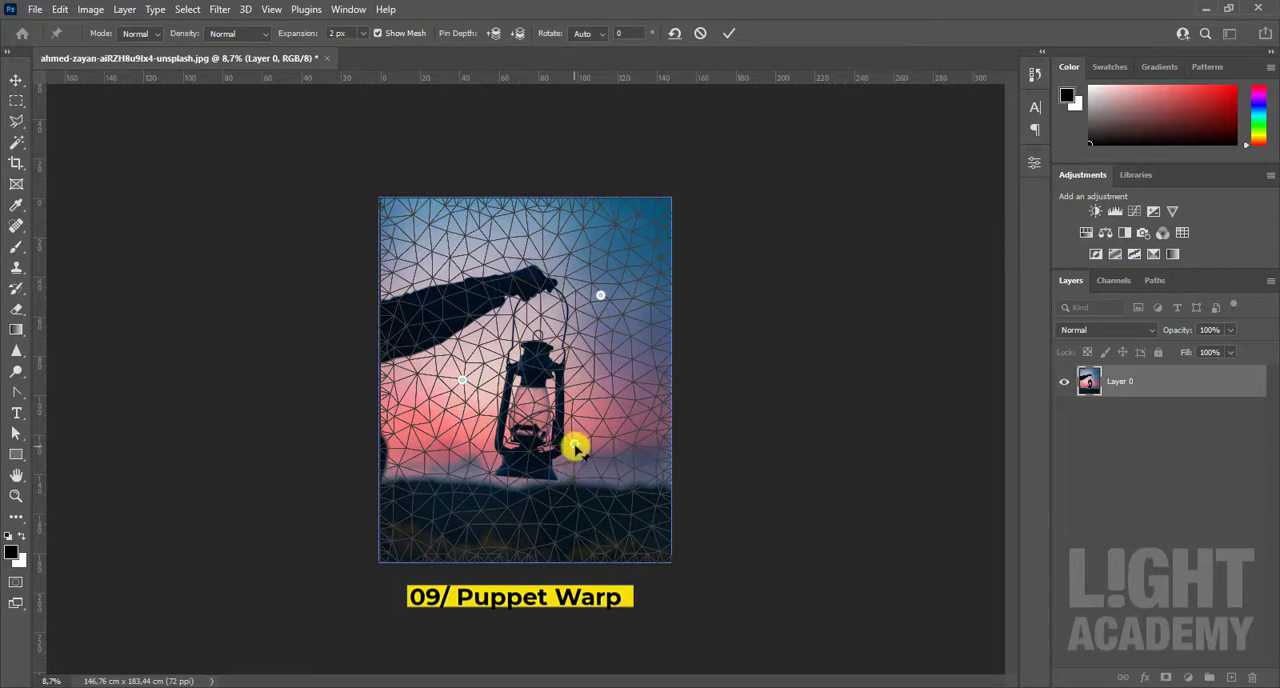
left_click_drag(575, 445, 484, 451)
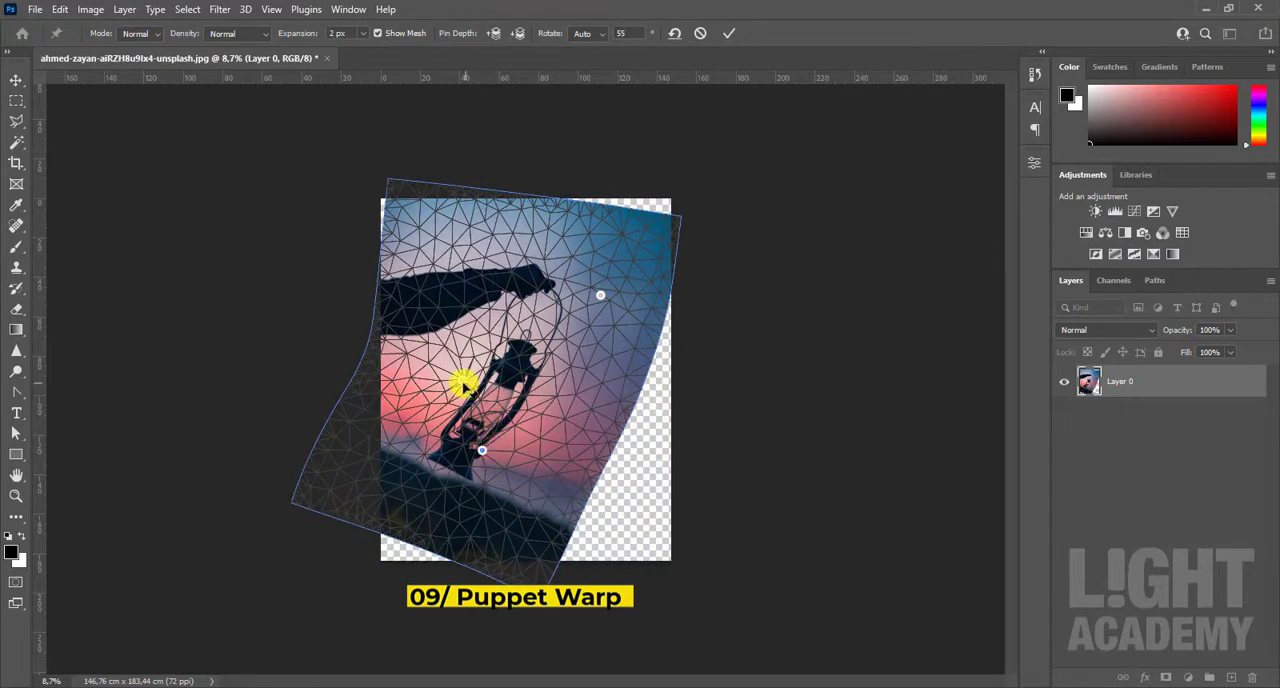
left_click_drag(462, 383, 543, 356)
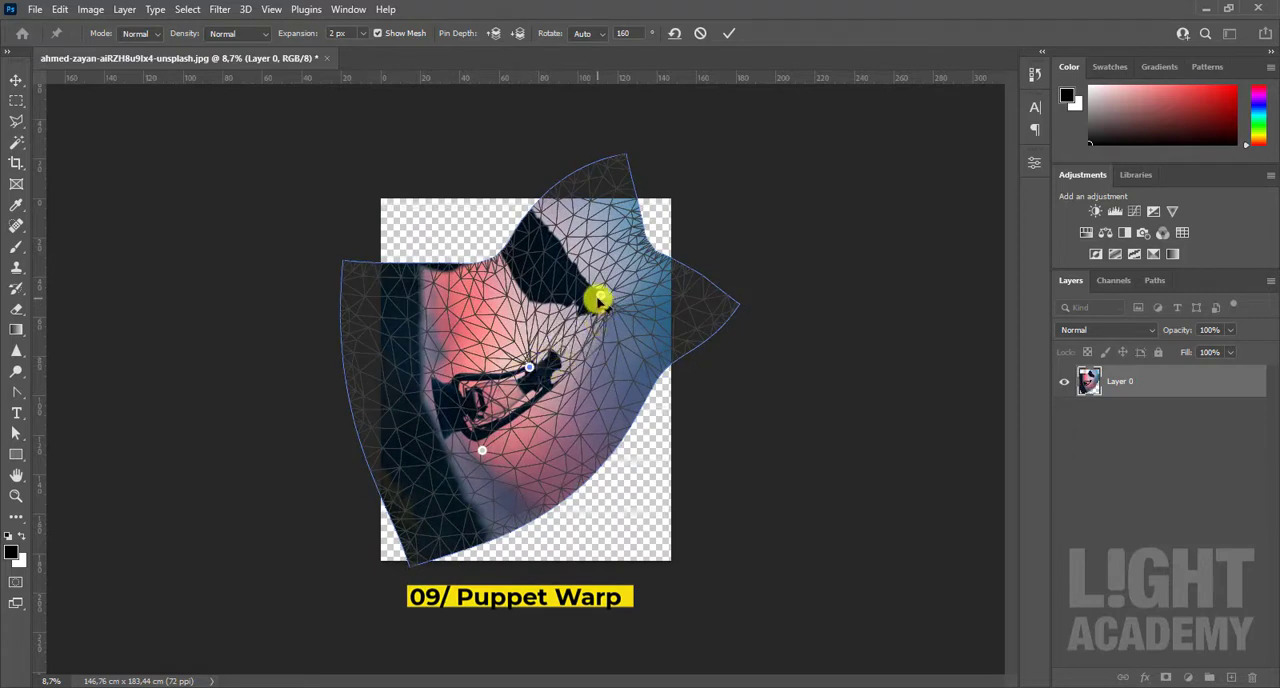
left_click_drag(597, 300, 585, 393)
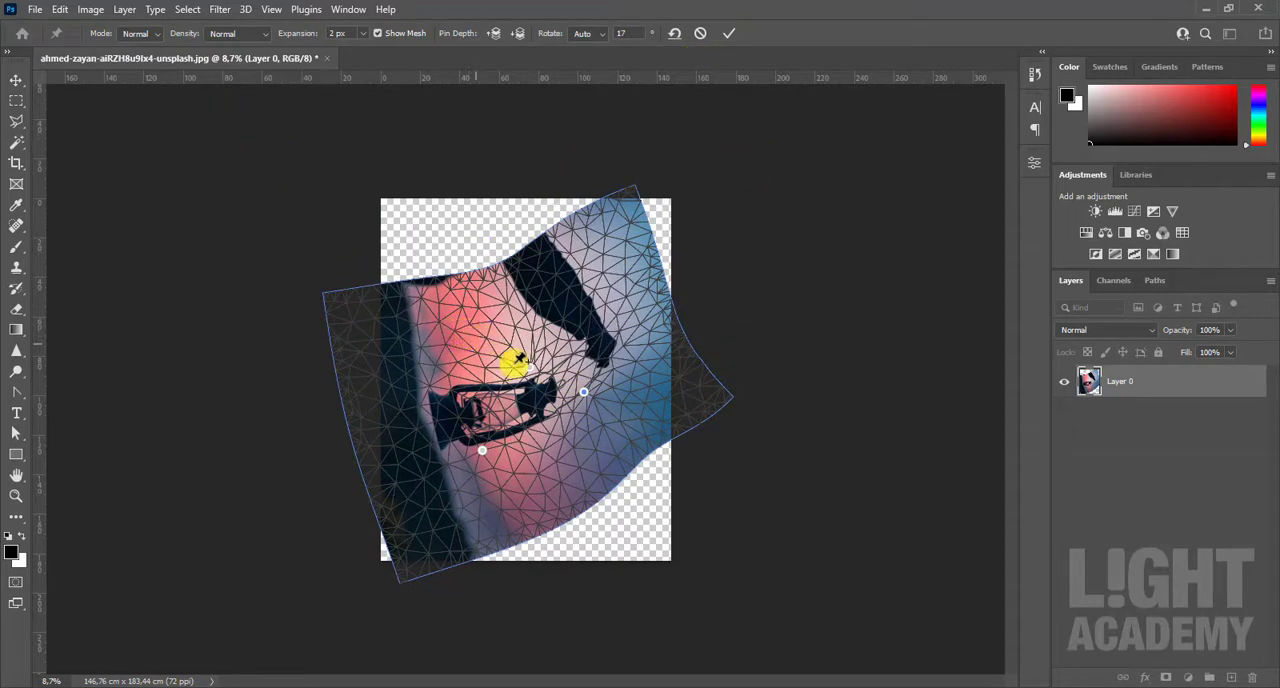
Step: Check the Puppet Warp's mode and density options, try a mesh expansion of -20 px, and cancel the warp
left_click(138, 34)
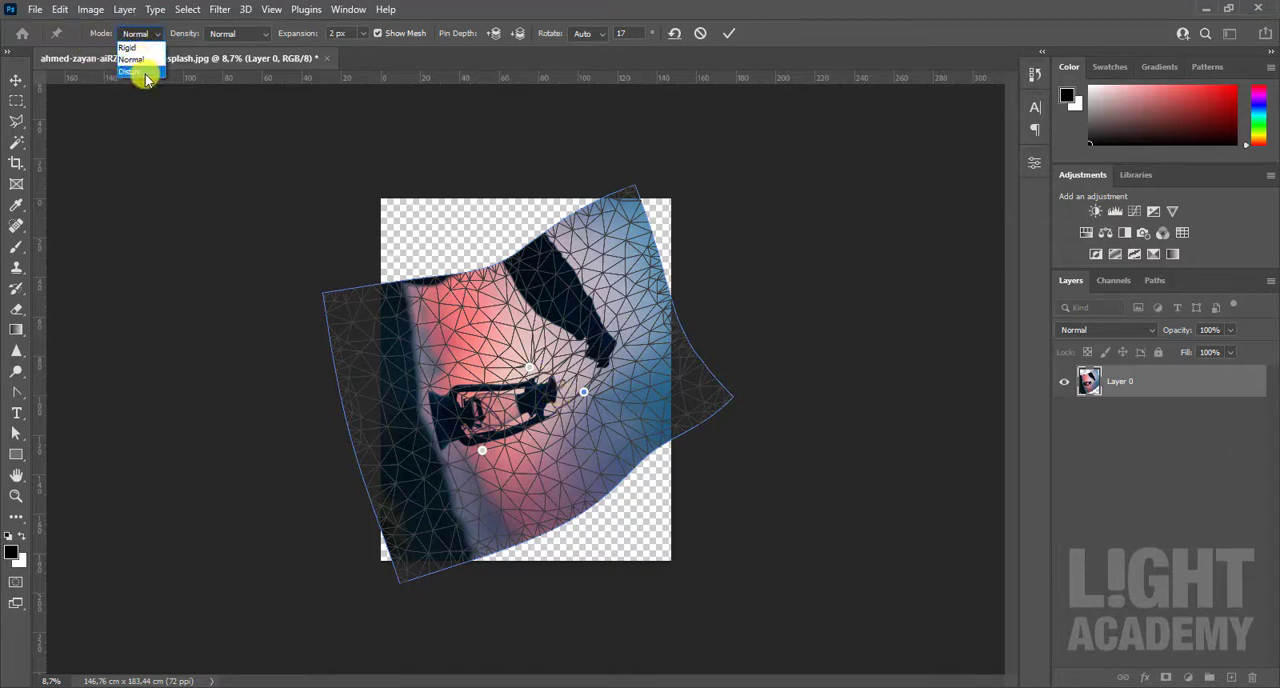
left_click(180, 33)
left_click(254, 34)
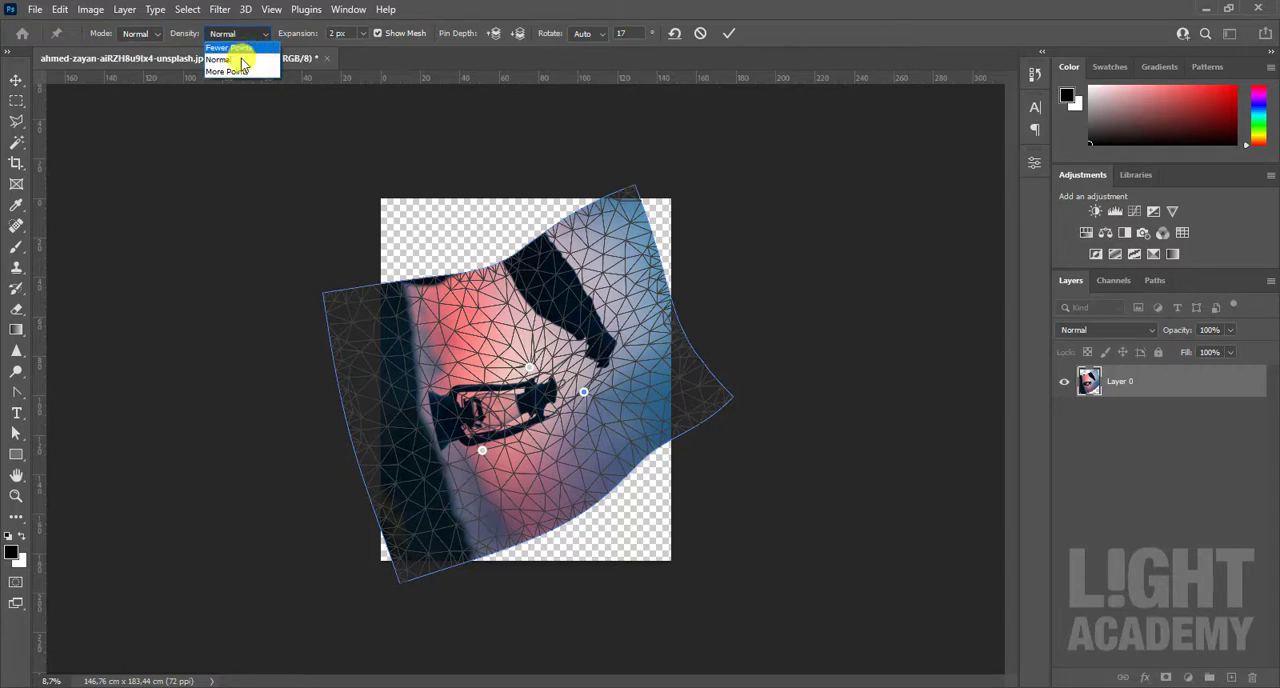
left_click(301, 37)
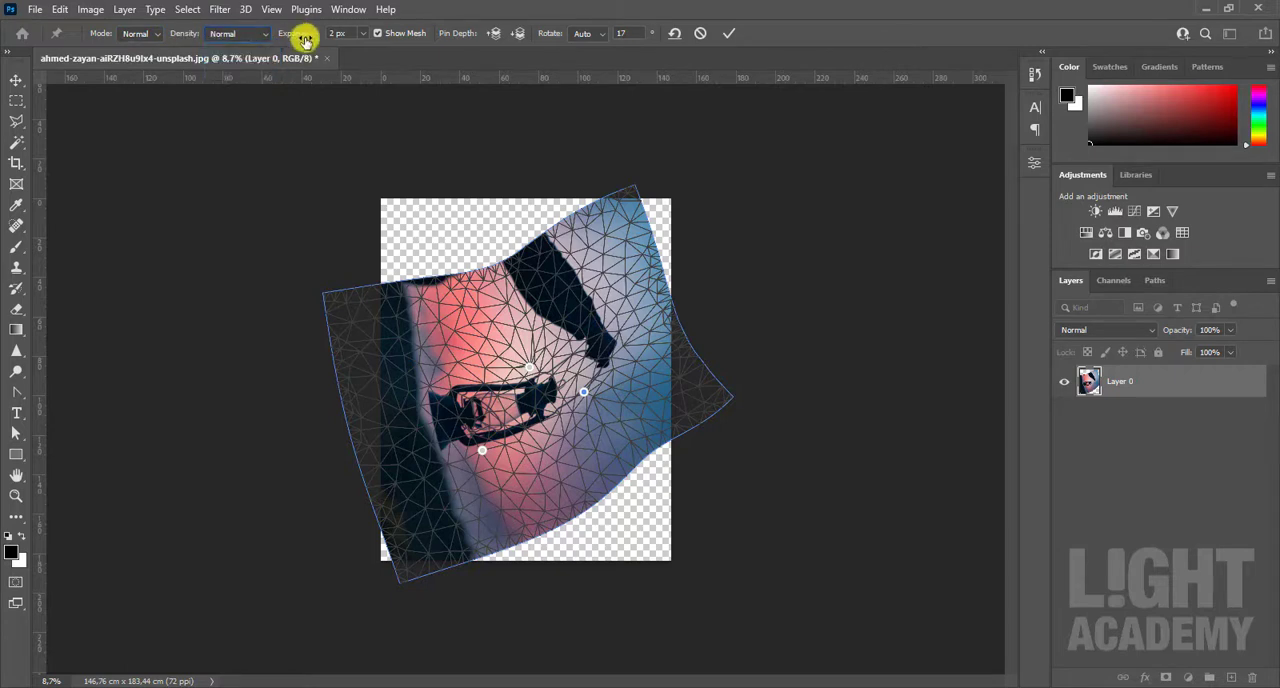
left_click_drag(315, 33, 705, 40)
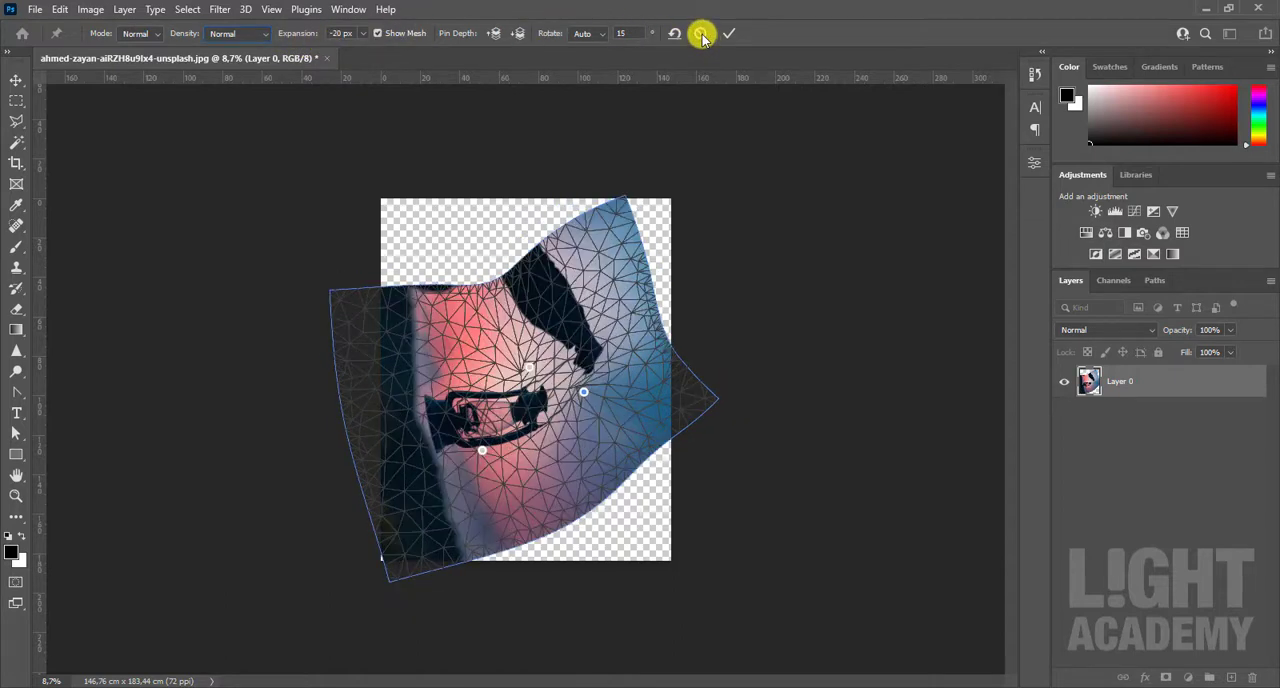
left_click(702, 35)
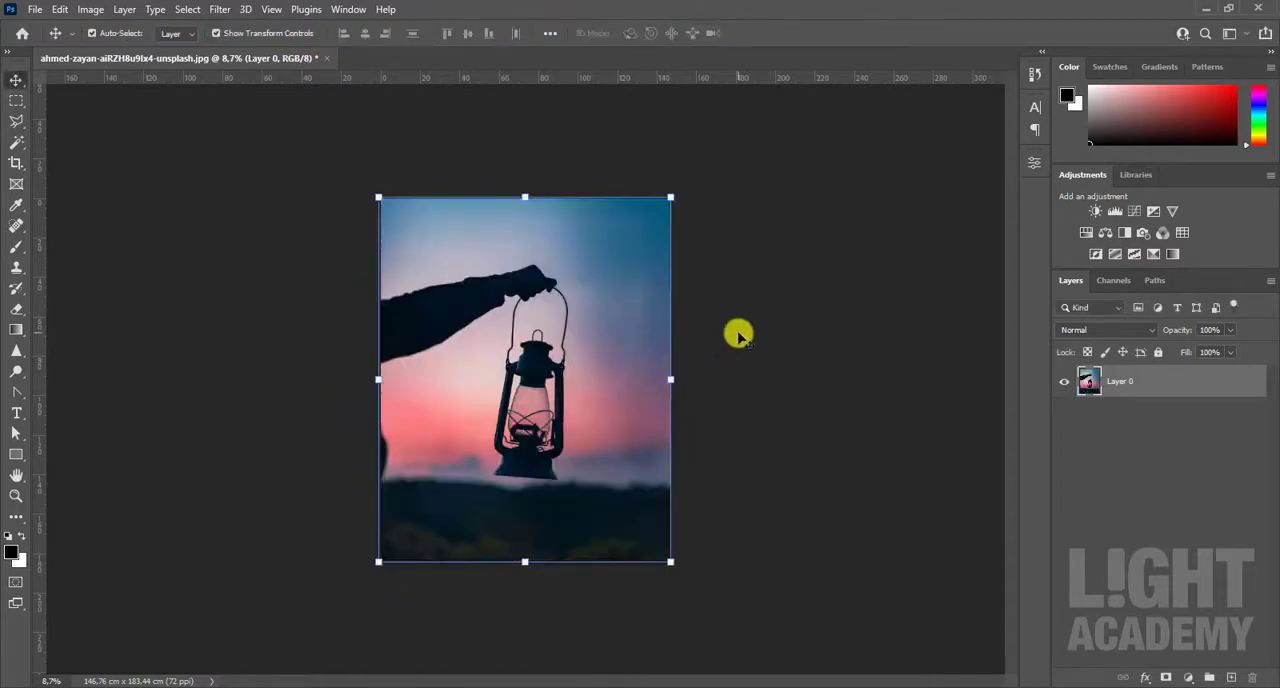
Step: Try a Perspective Warp with a grid around the hand and lantern, pulling its upper-right corner up and lower-left corner inward, and cancel it
left_click(60, 11)
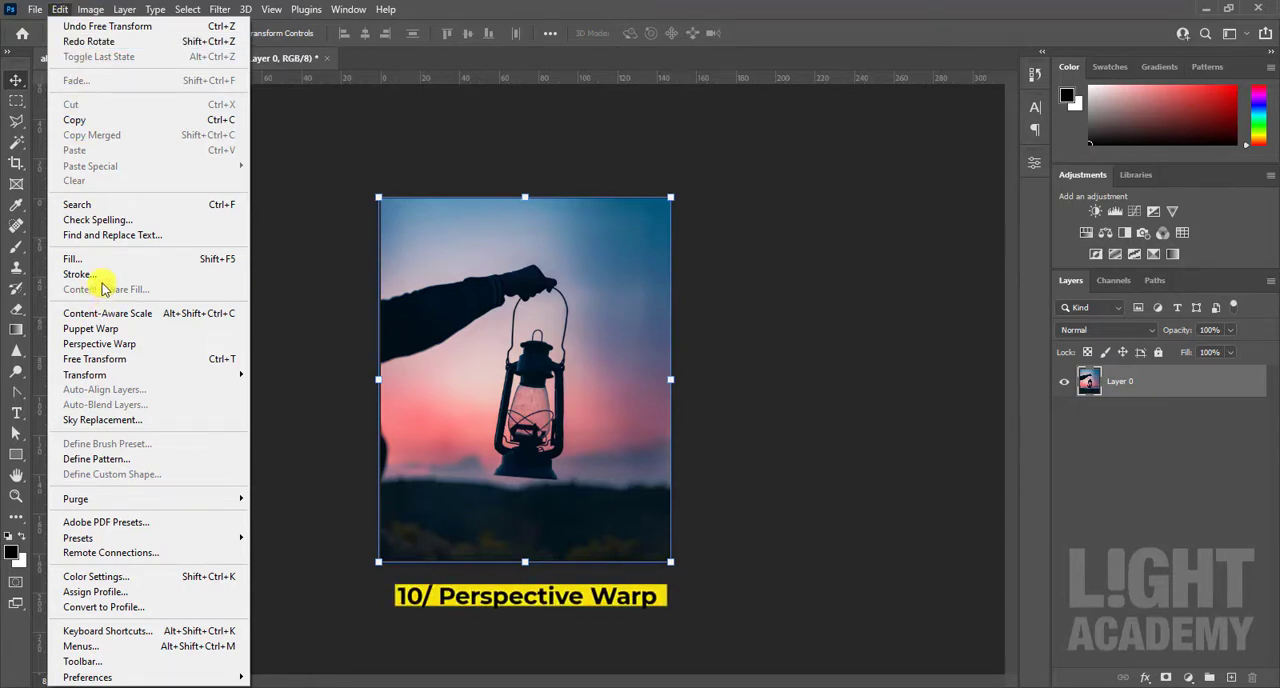
left_click(125, 347)
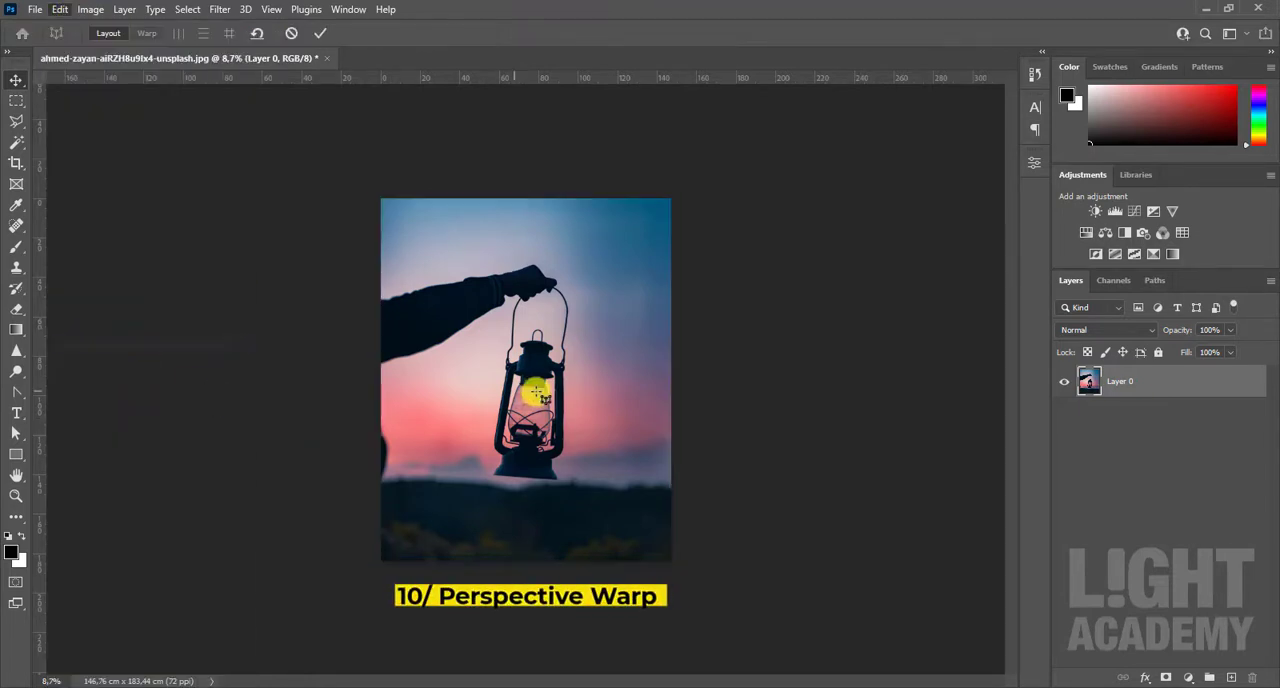
left_click_drag(408, 245, 648, 528)
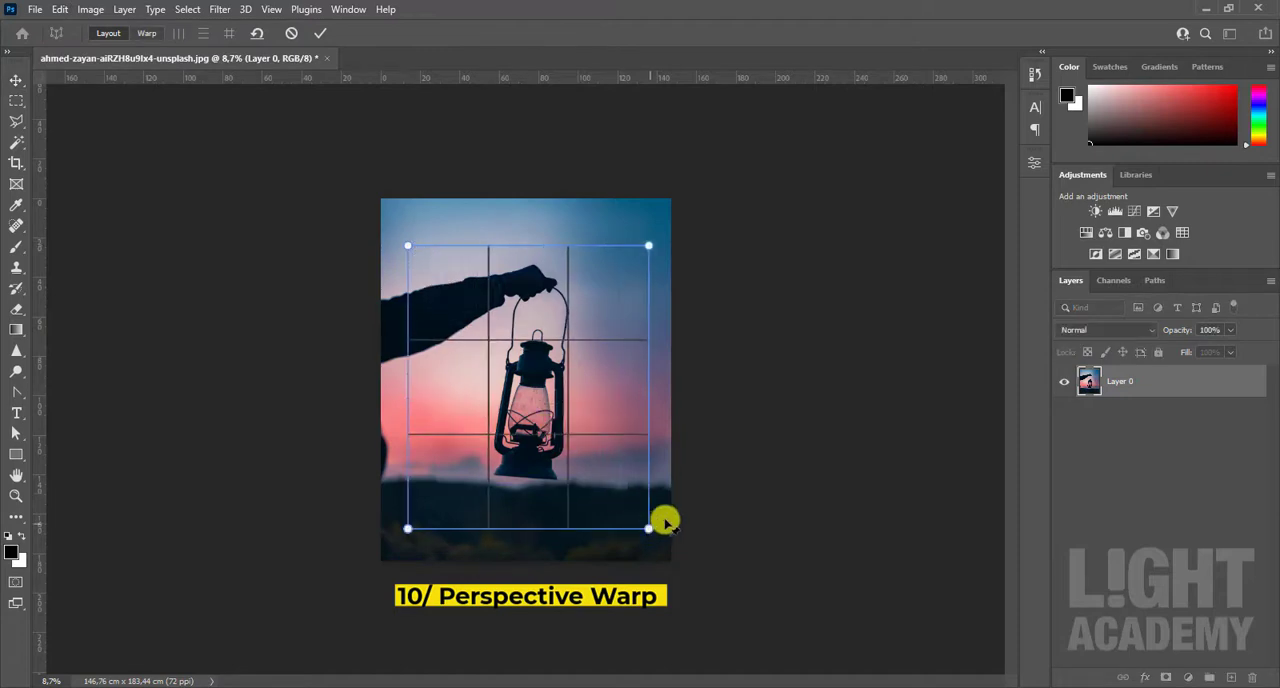
left_click(146, 33)
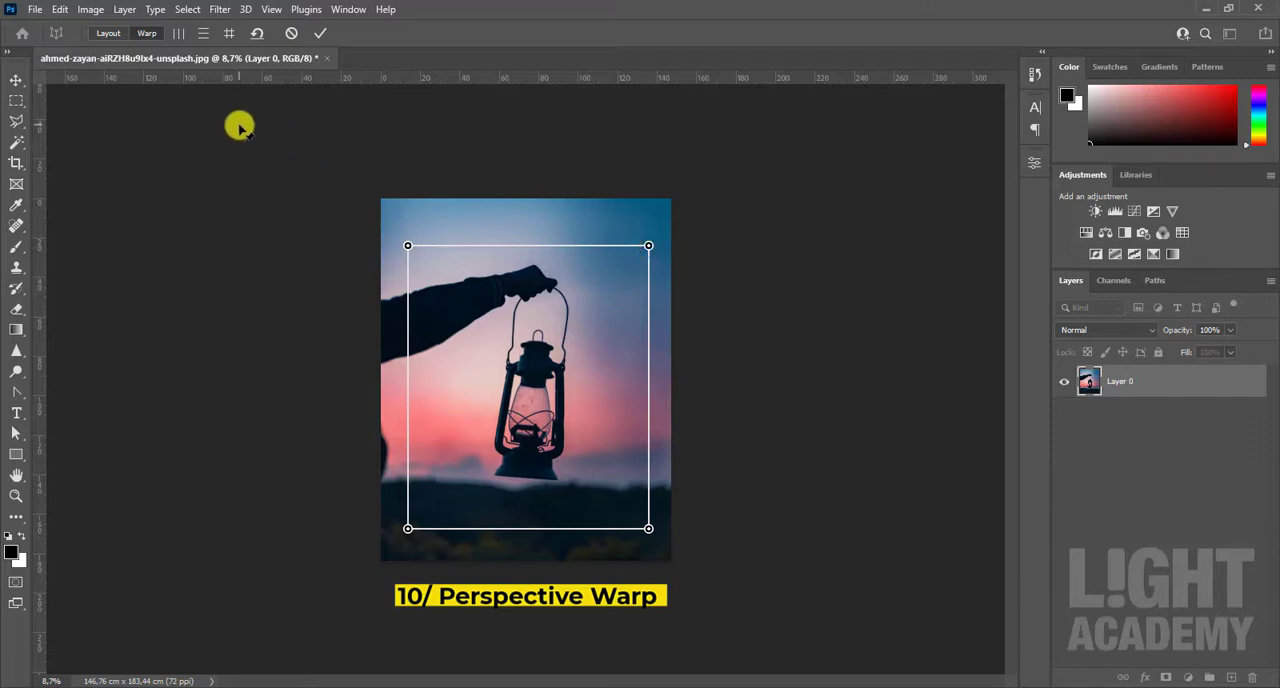
left_click_drag(648, 245, 657, 154)
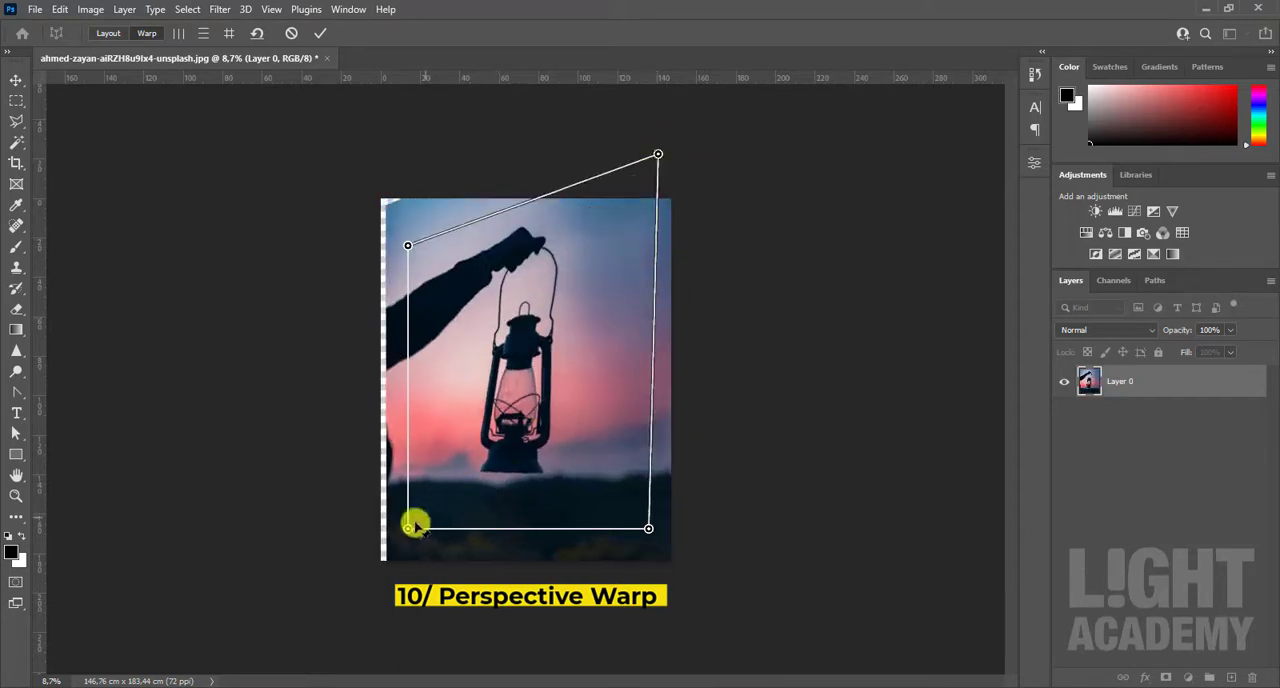
mouse_move(410, 525)
left_mouse_down()
mouse_move(571, 371)
mouse_move(421, 505)
left_mouse_up()
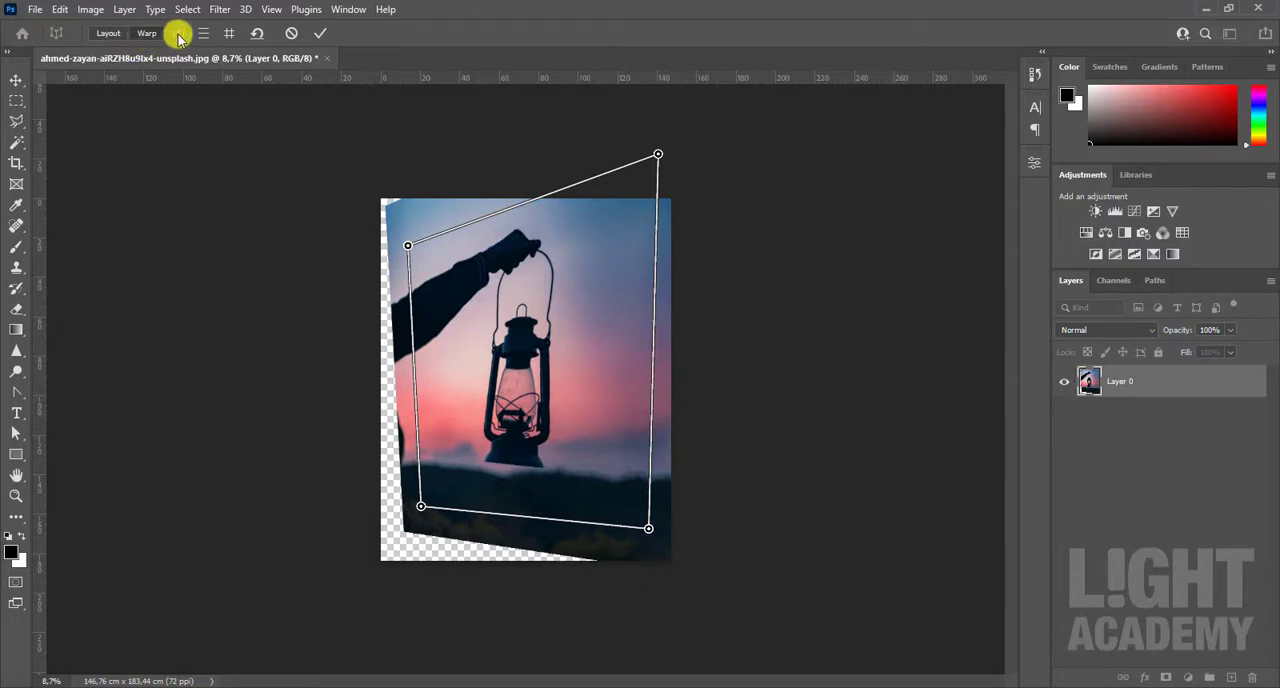
left_click(291, 34)
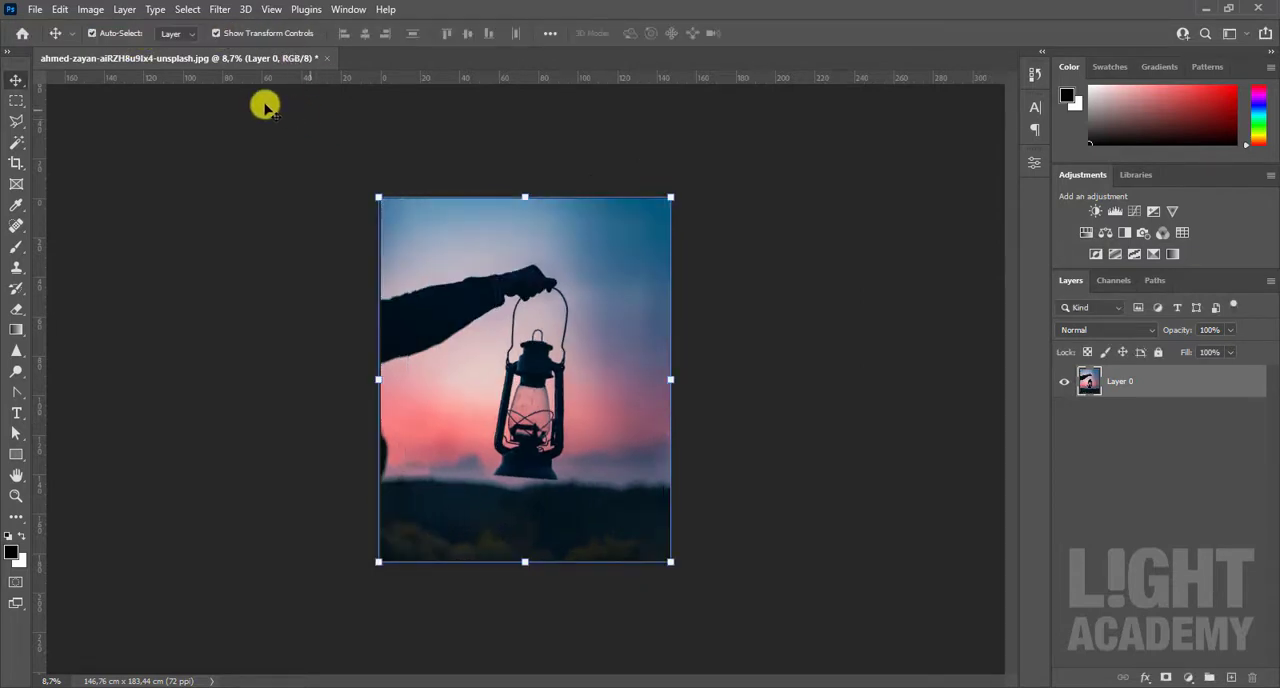